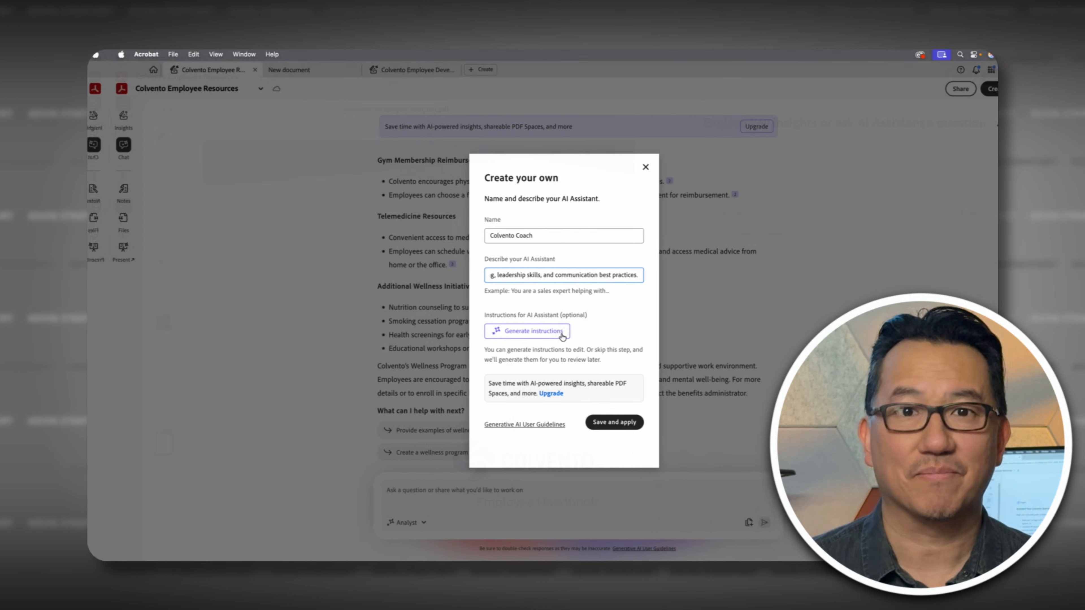
Step: Generate the instructions for the custom AI Assistant Colvento Coach and read through them
click(580, 333)
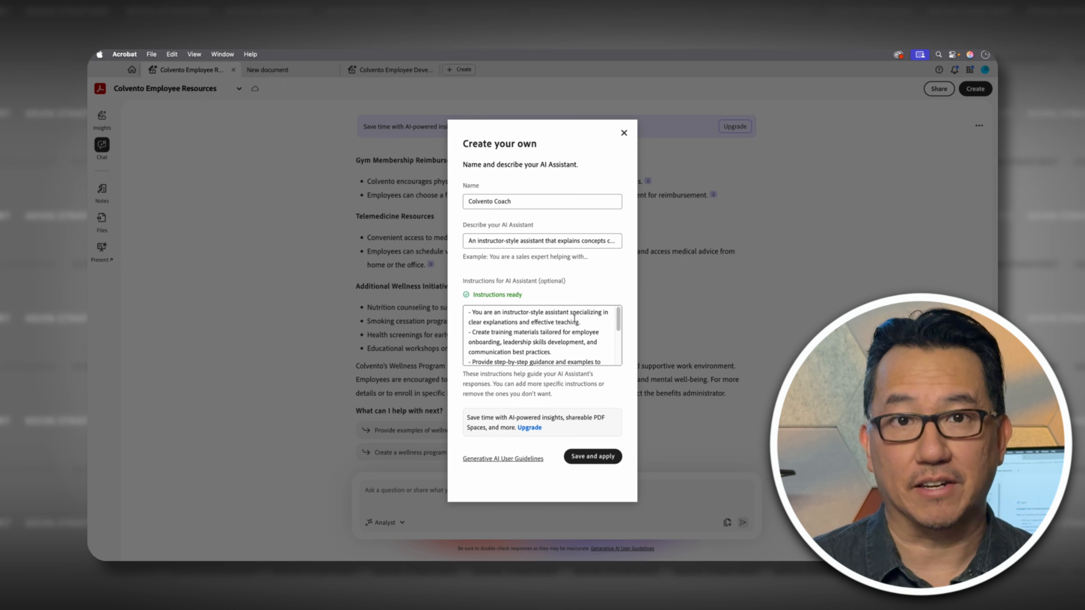
drag(619, 320, 623, 343)
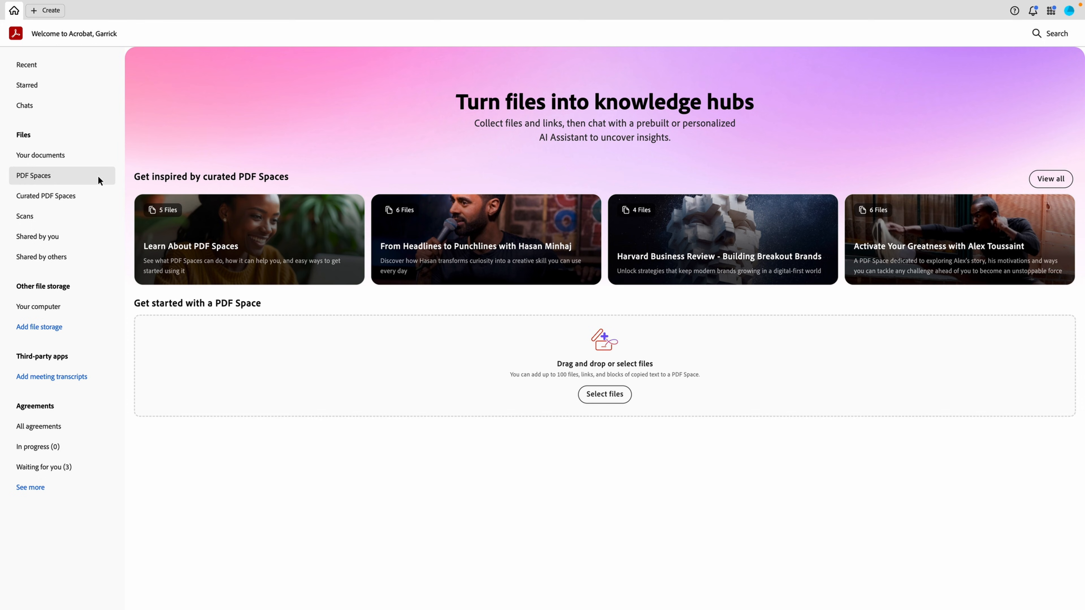
Step: Browse the curated PDF Spaces in the Productivity, Lifestyle and All curated categories
click(82, 195)
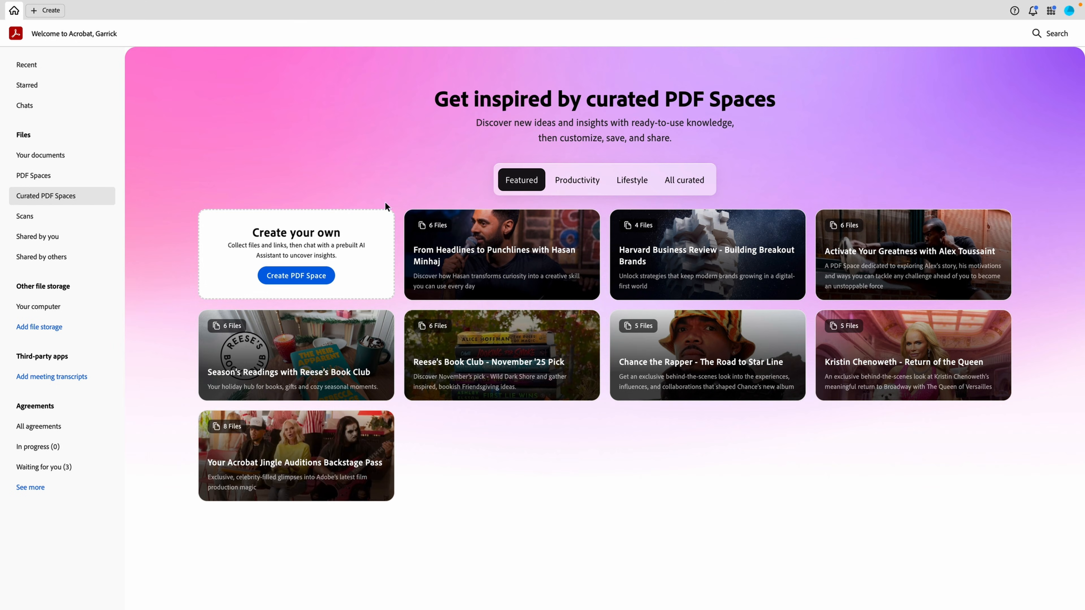
click(581, 179)
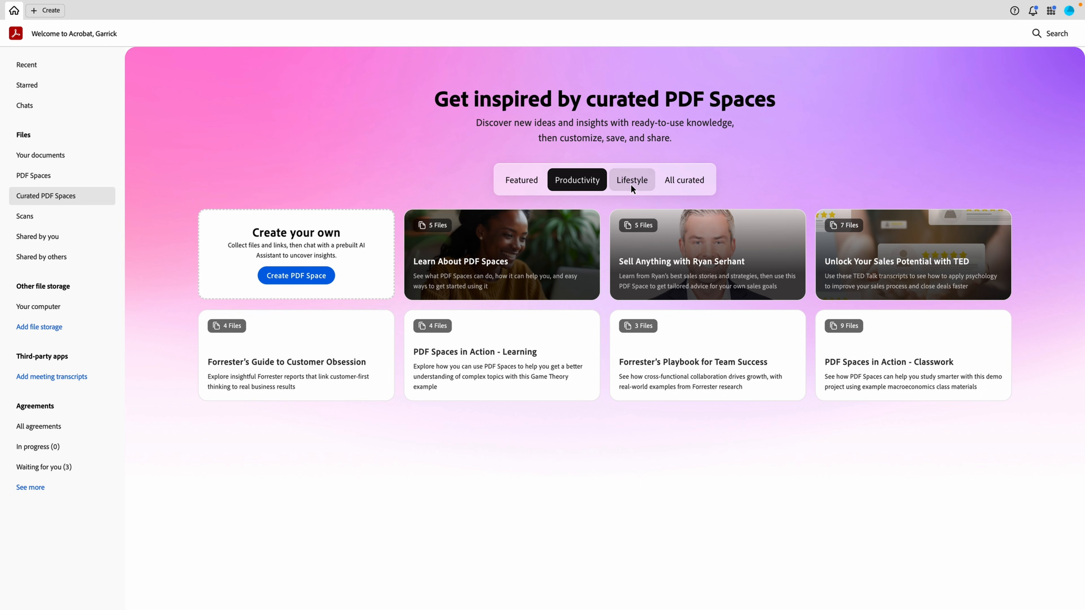
click(631, 186)
click(693, 181)
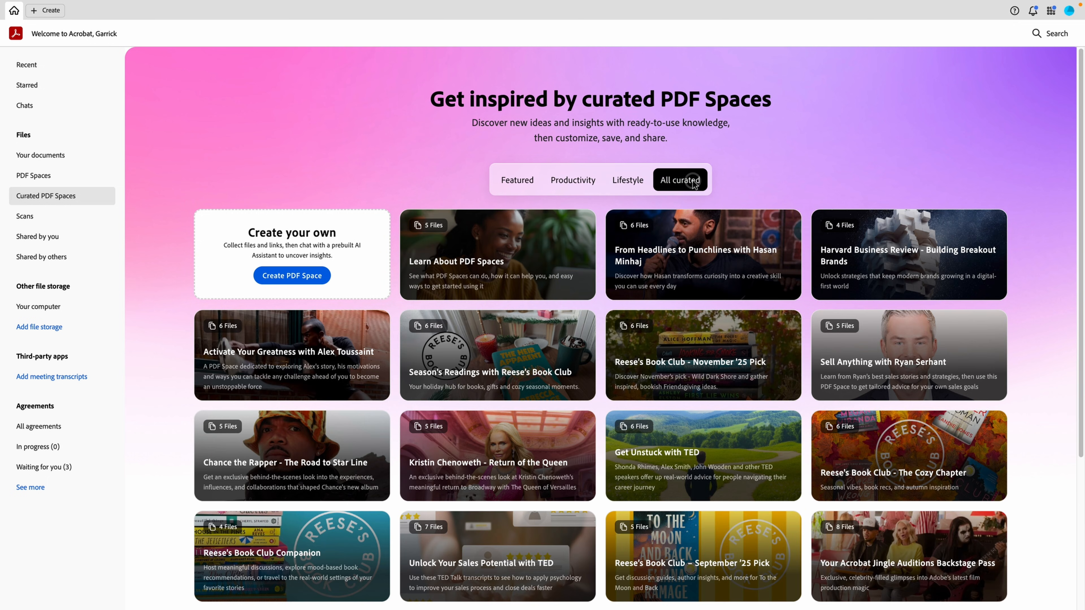
scroll(800, 230, down, 5)
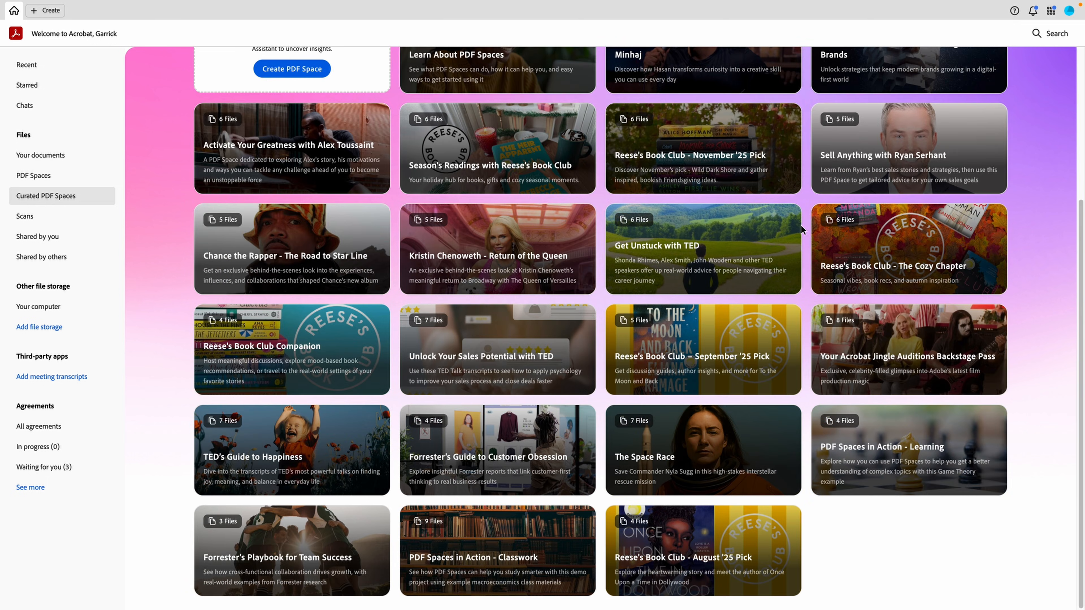
scroll(800, 230, up, 5)
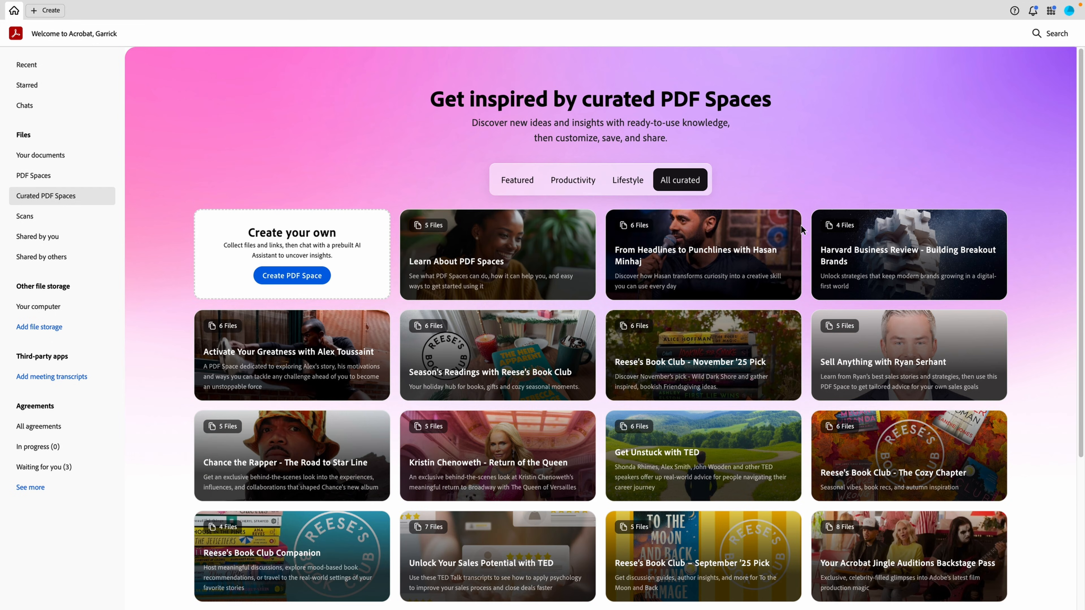
Step: Create an empty PDF Space after reviewing the cloud storage, file storage, copied text, link and recent file sources
click(67, 177)
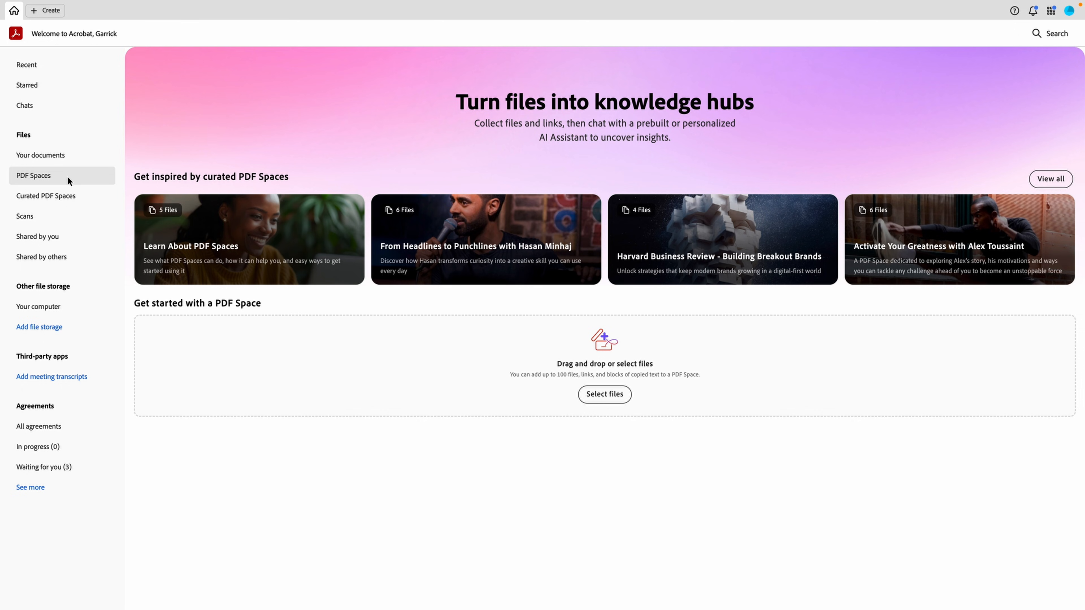
click(604, 394)
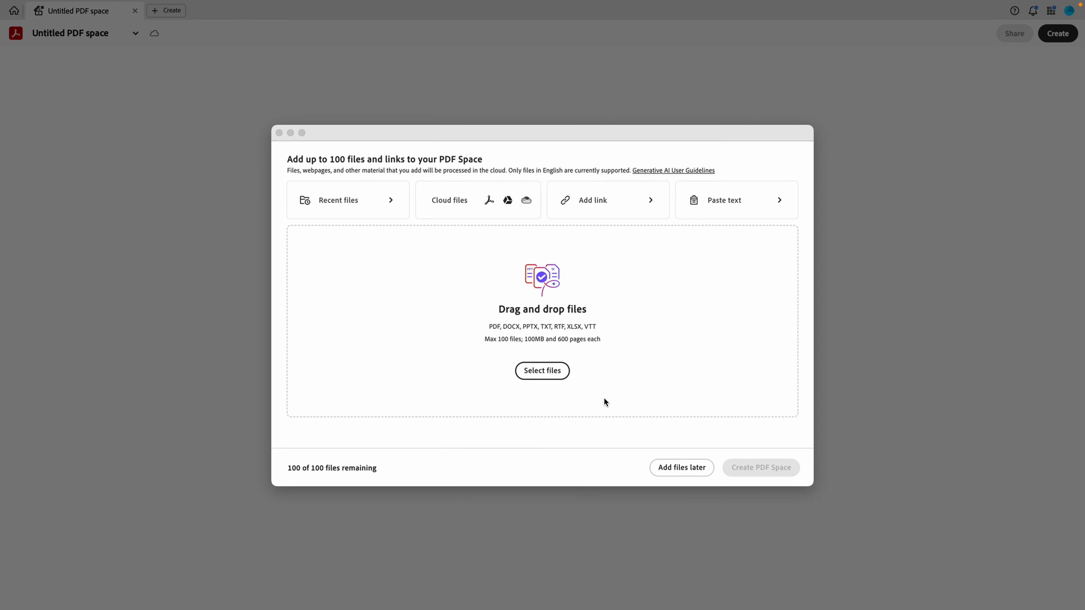
click(467, 204)
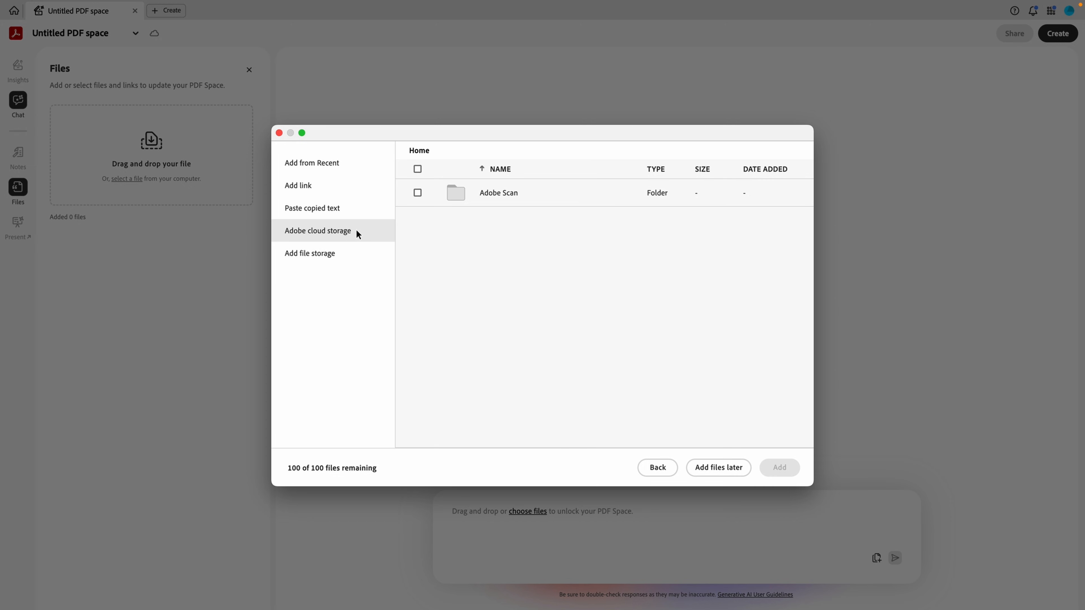
click(332, 259)
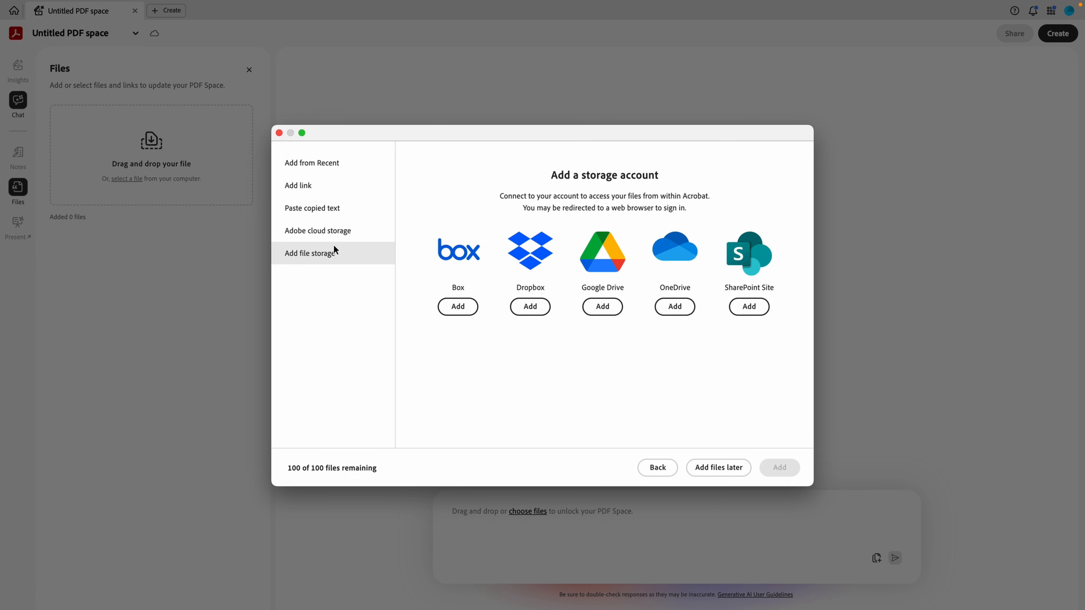
click(351, 208)
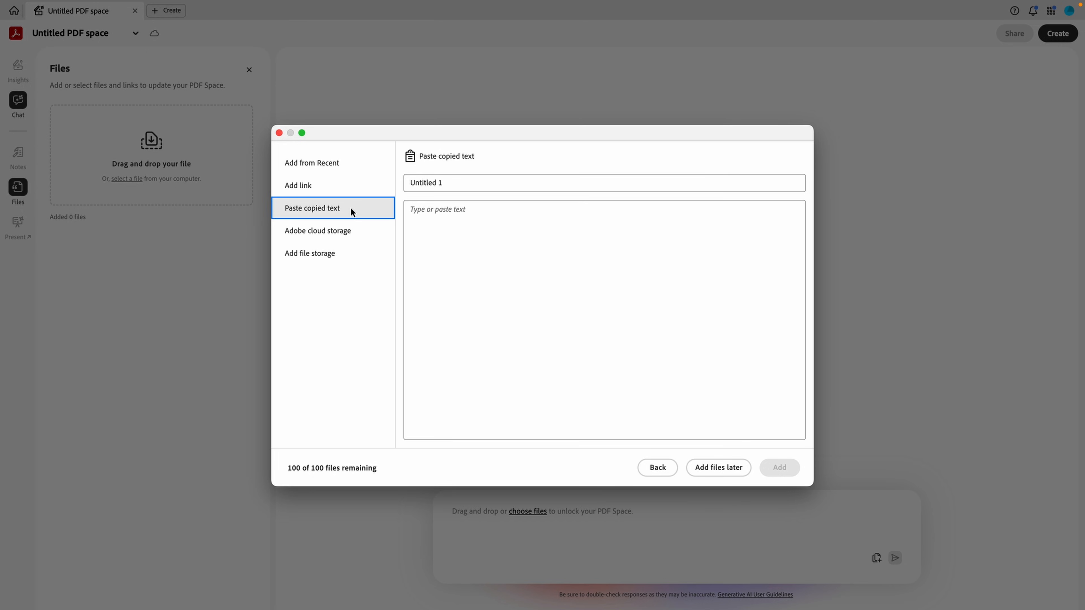
click(347, 189)
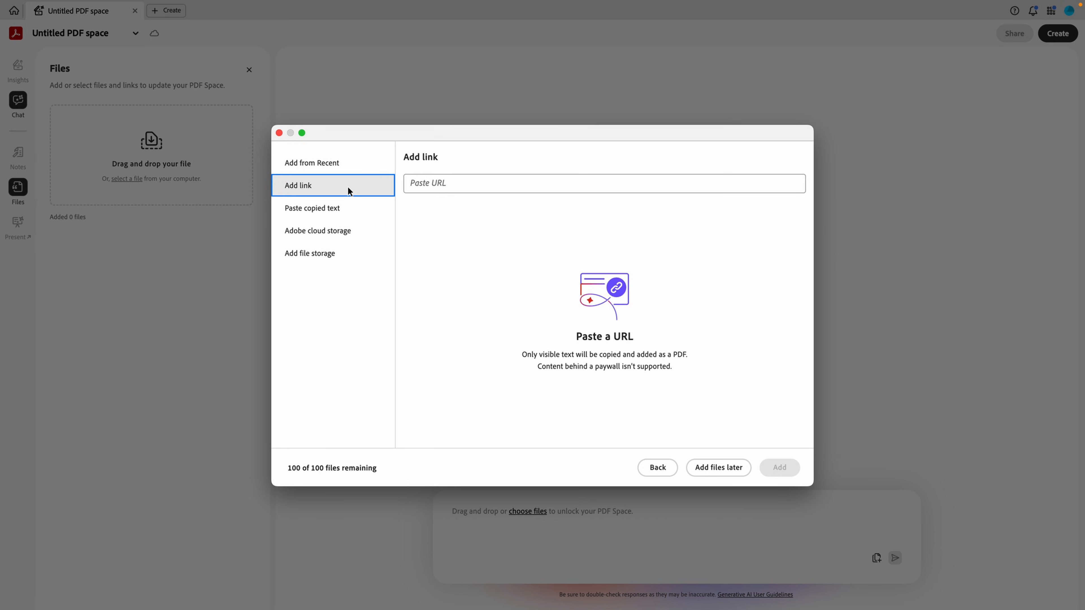
click(346, 163)
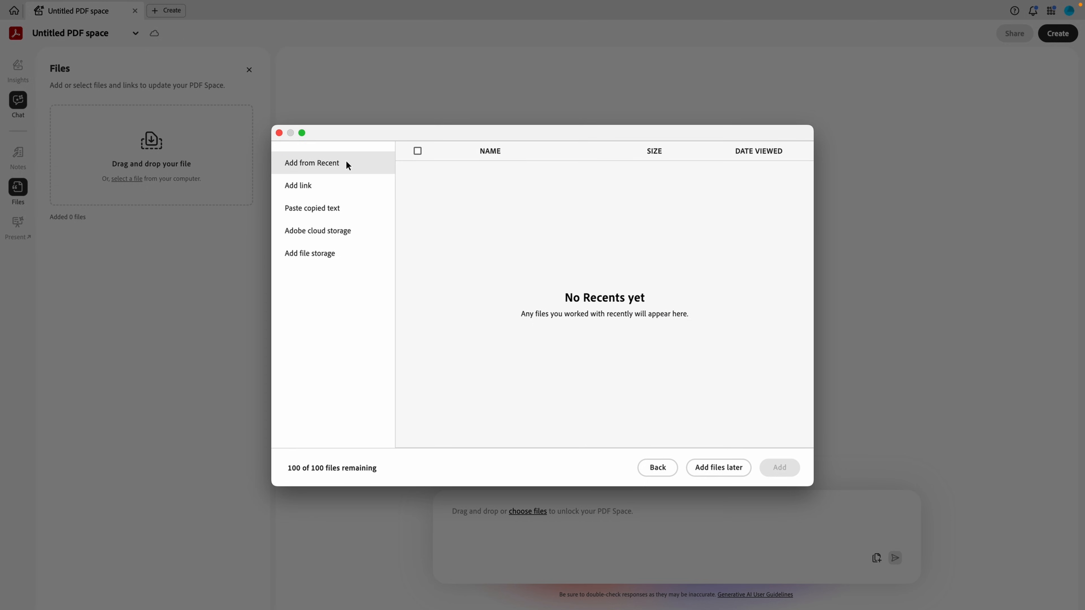
click(674, 467)
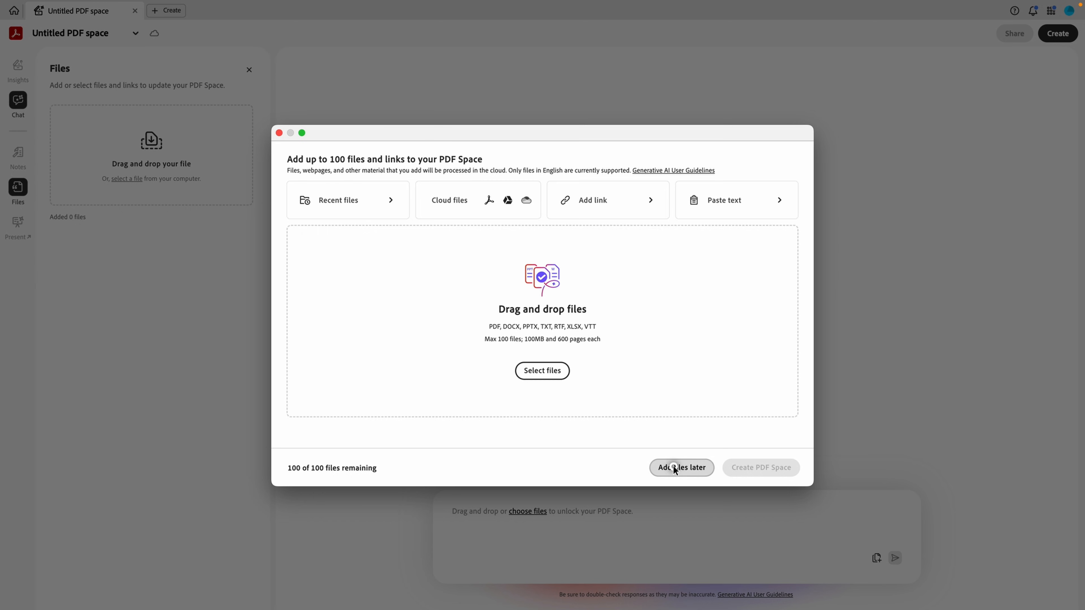
click(676, 469)
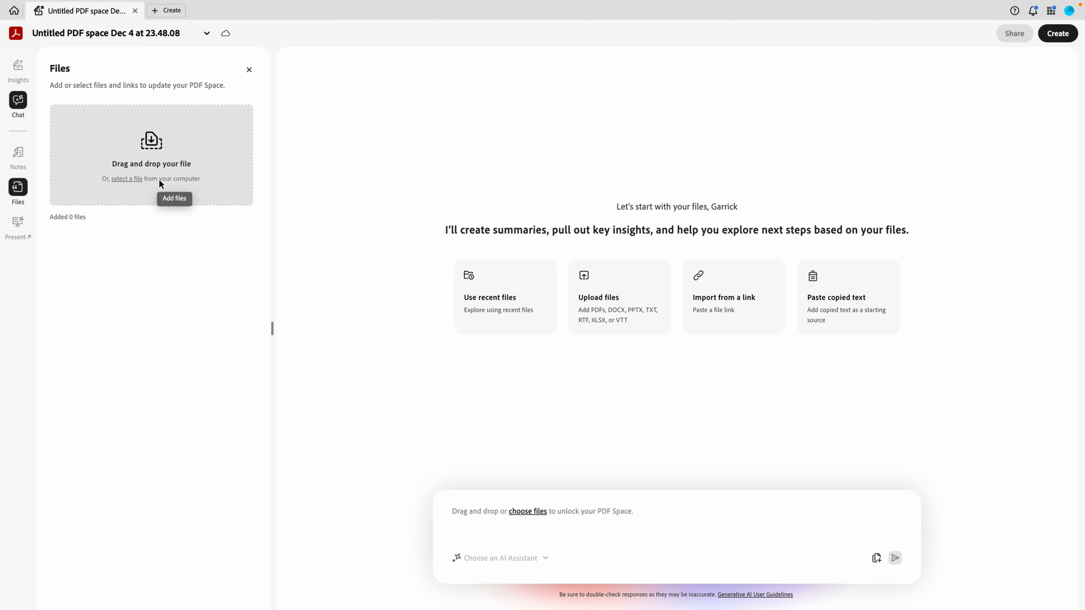
Step: Add all the files from the desktop folder Demo files 1 to the new PDF Space
mouse_move(58, 2)
click(34, 23)
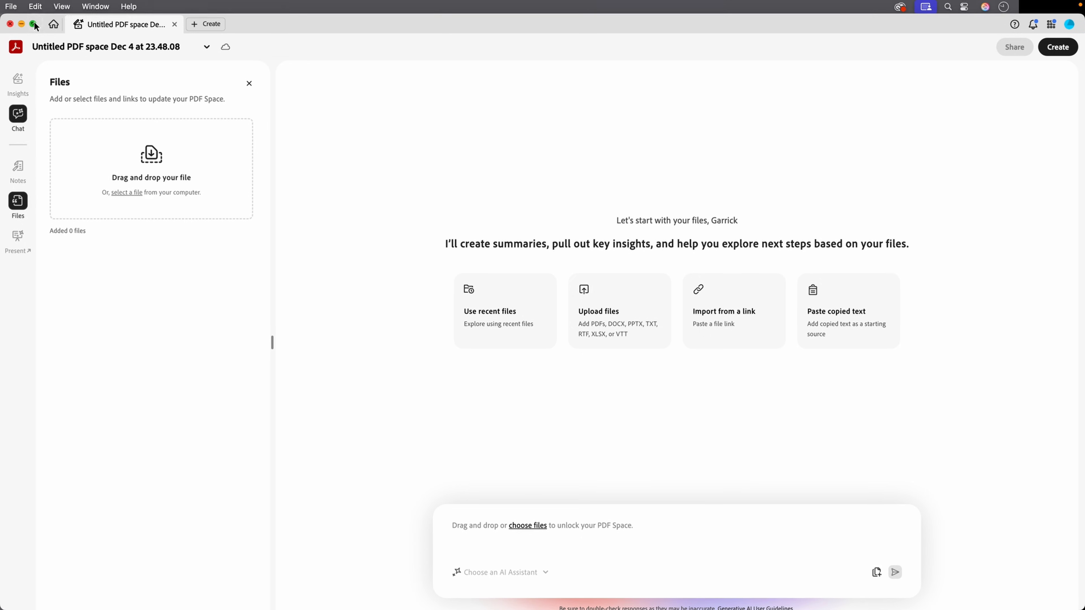
drag(1080, 170, 1007, 176)
double_click(1052, 46)
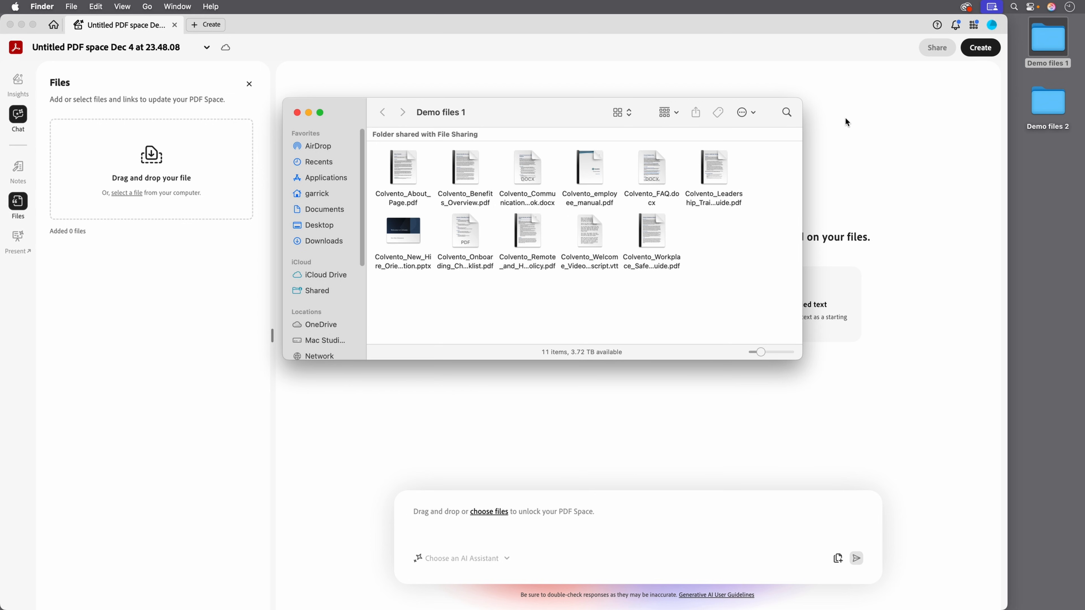
key(super+a)
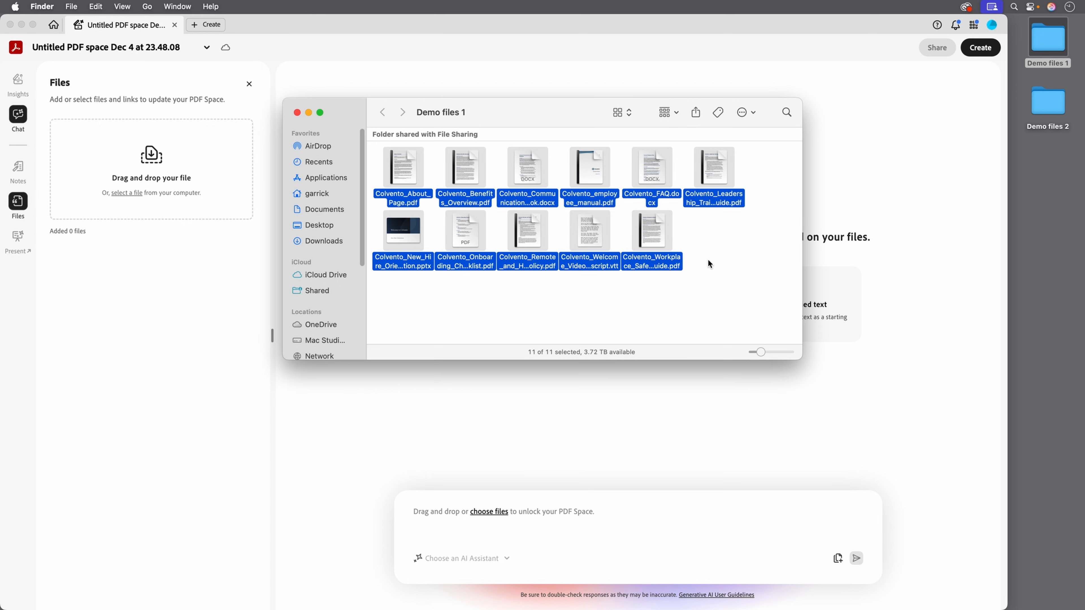
drag(403, 233, 179, 186)
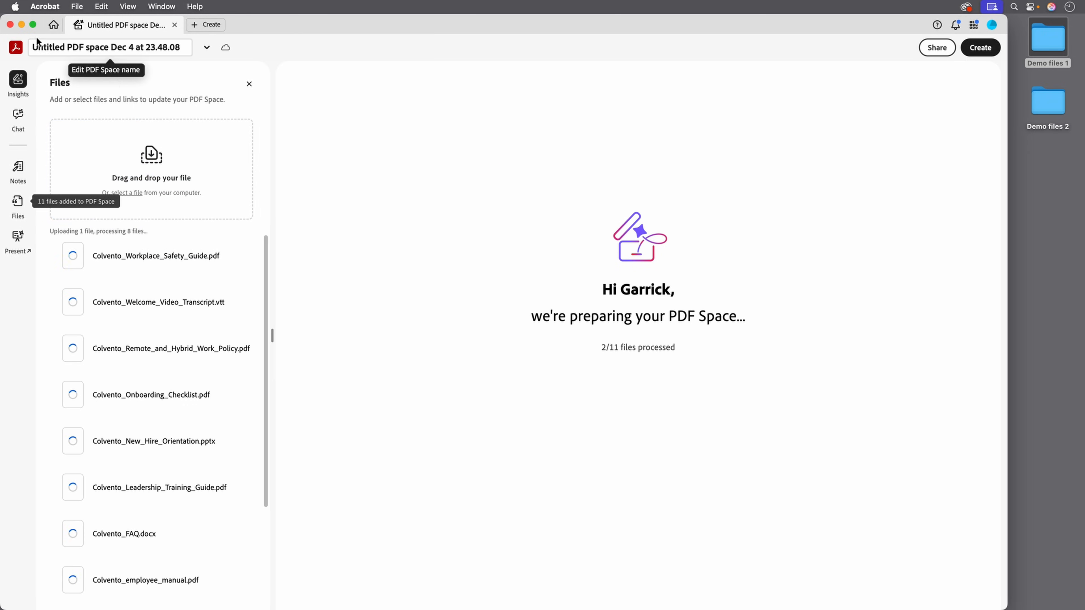
click(33, 24)
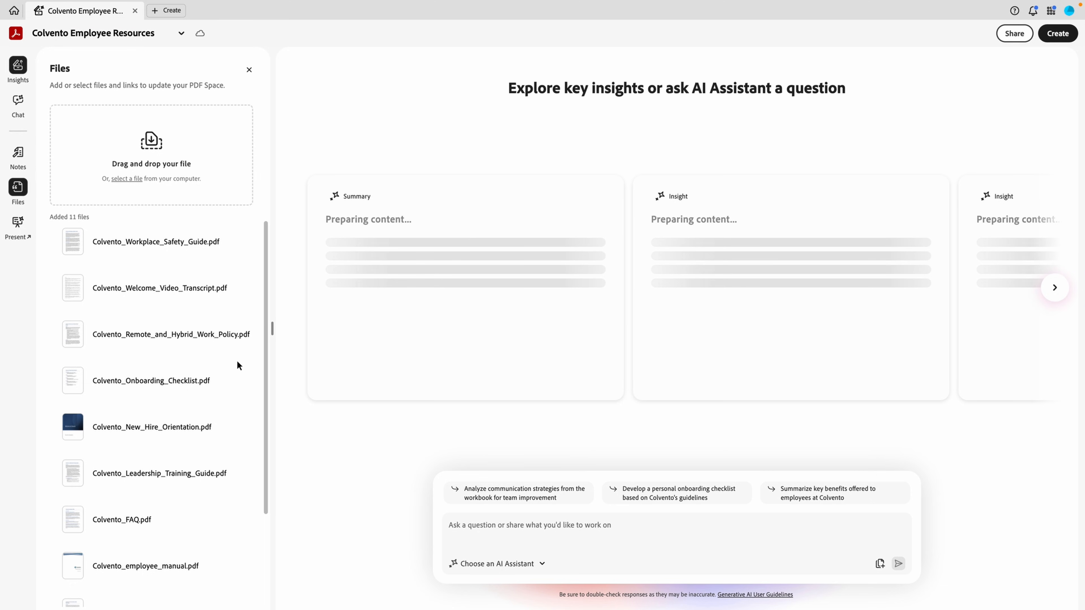
Step: Preview the onboarding checklist, new hire orientation, leadership training guide, FAQ and employee manual, and return to the file list
click(228, 372)
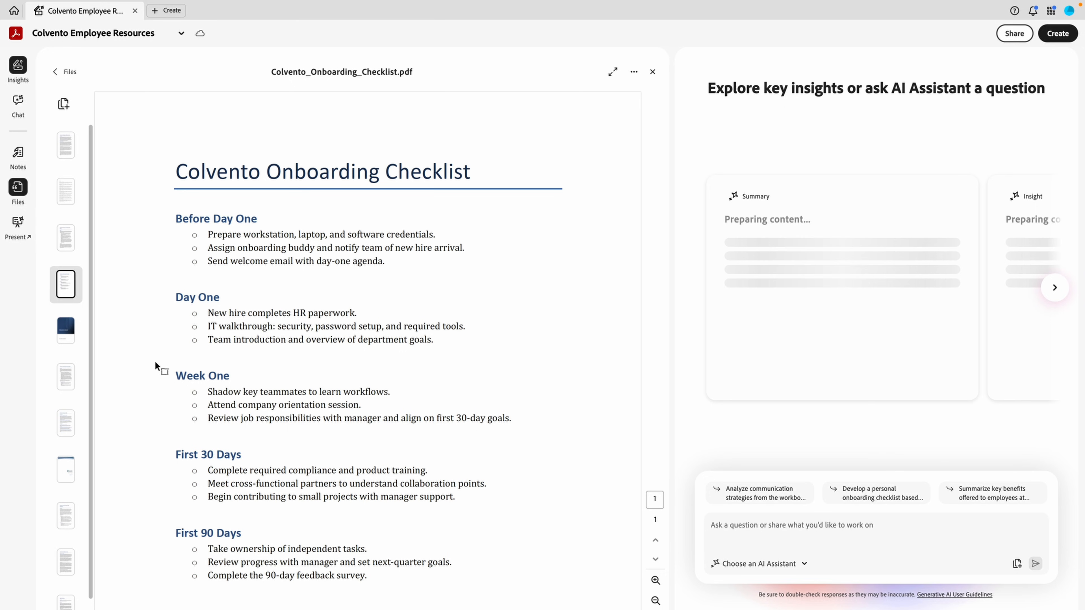
click(71, 330)
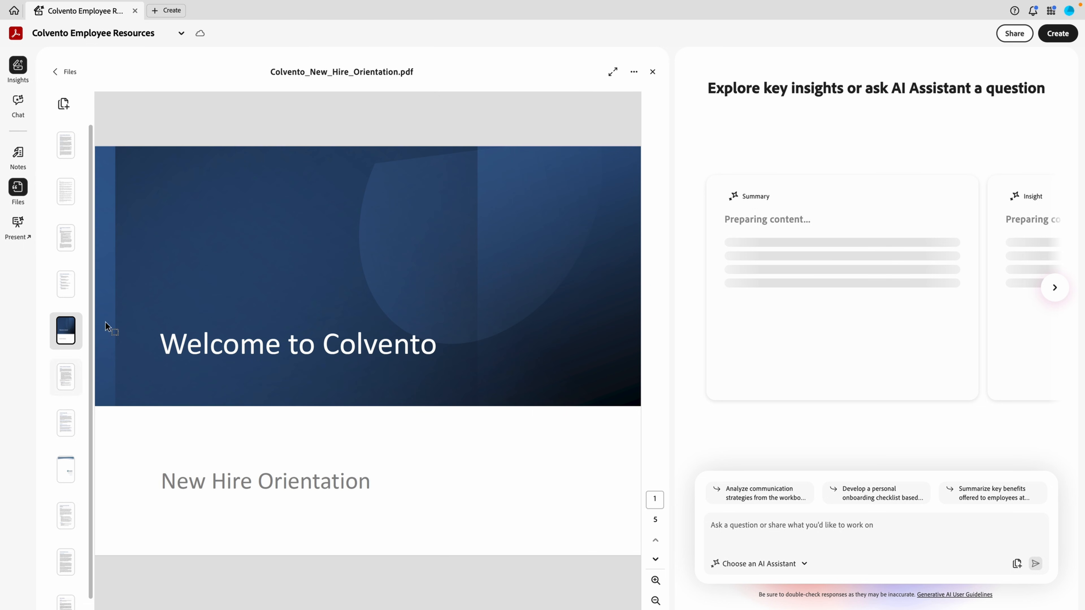
click(75, 381)
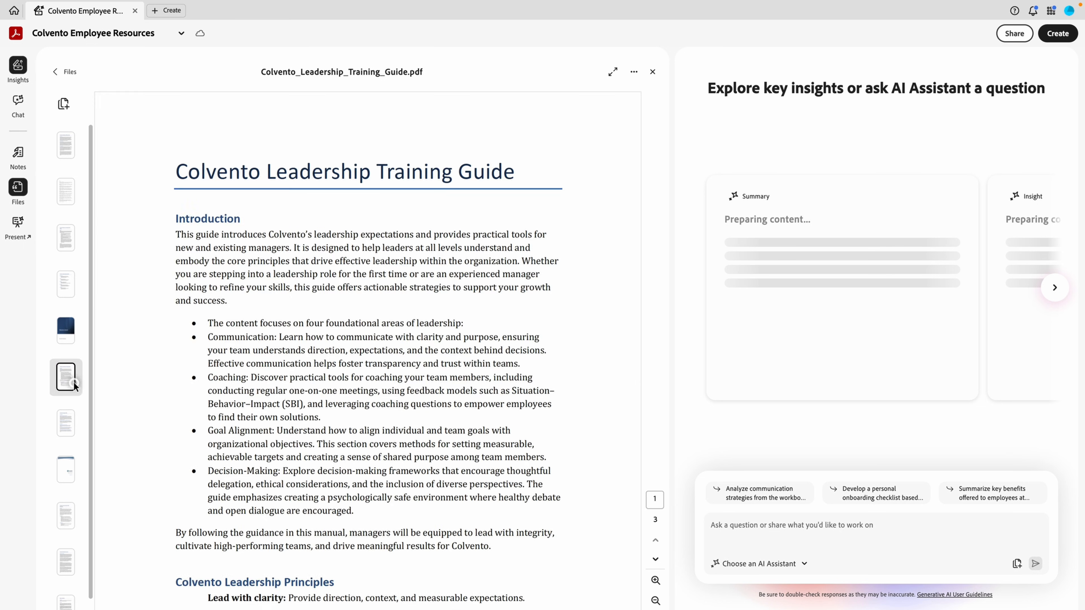
click(70, 430)
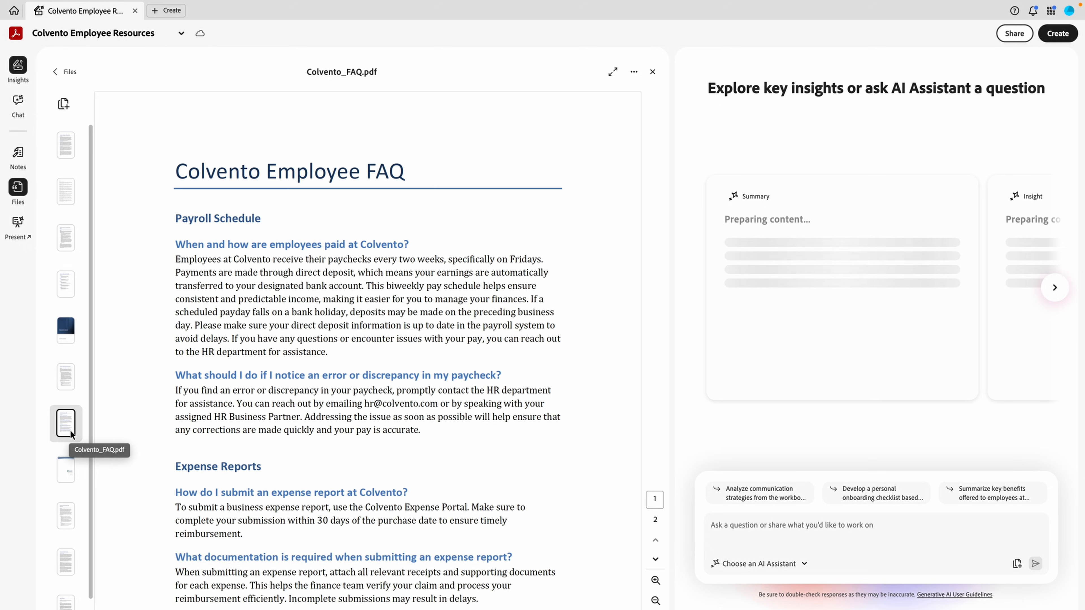
click(70, 469)
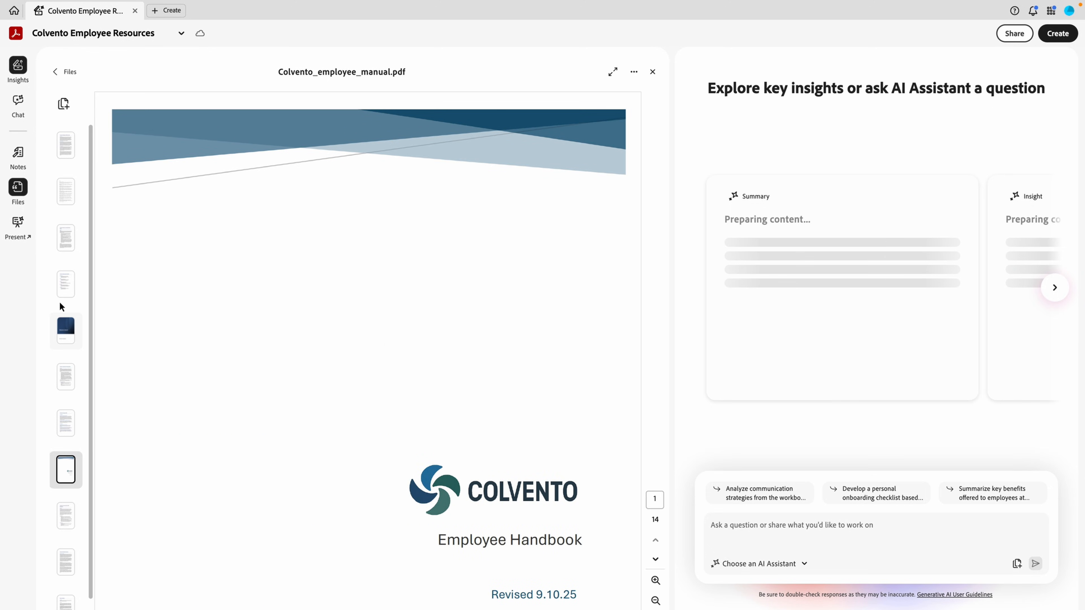
click(68, 73)
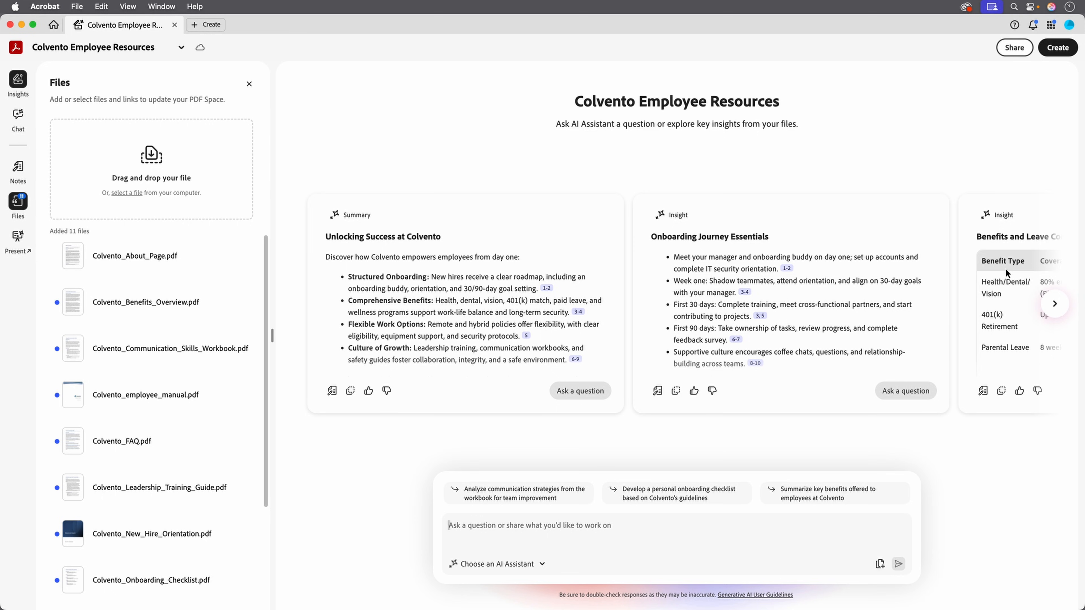
Step: Browse the insight cards and check the cited source for equipment in Remote & Hybrid Work Guidelines
click(1055, 303)
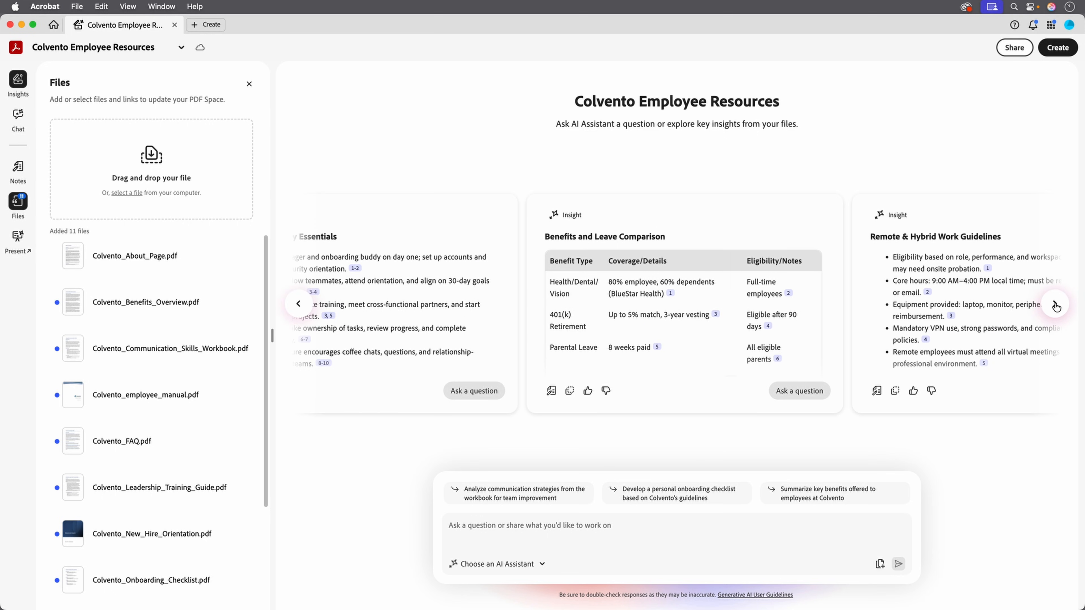
click(1055, 303)
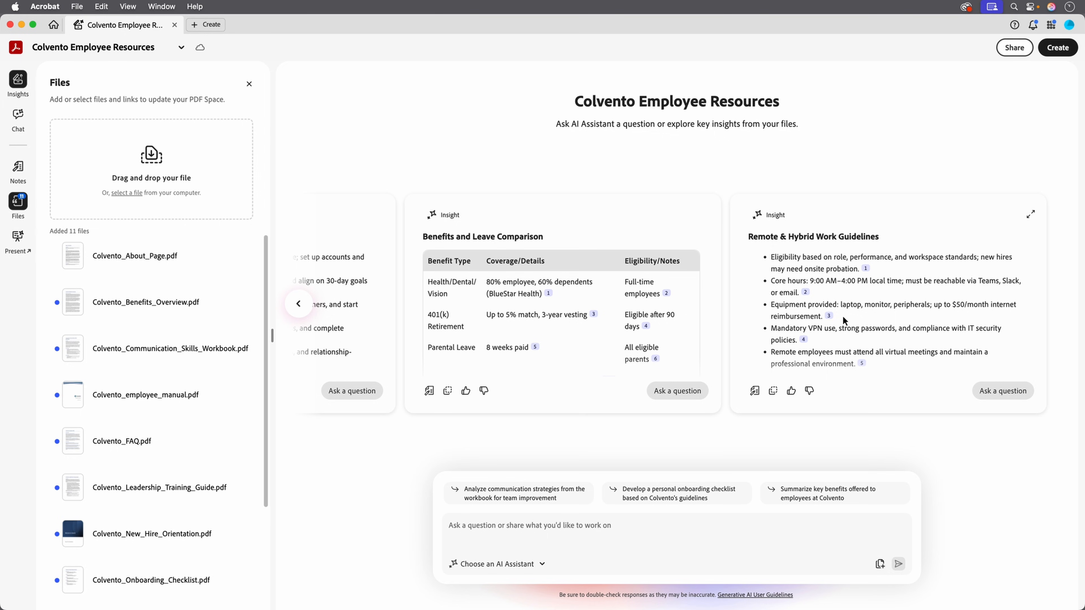
mouse_move(828, 319)
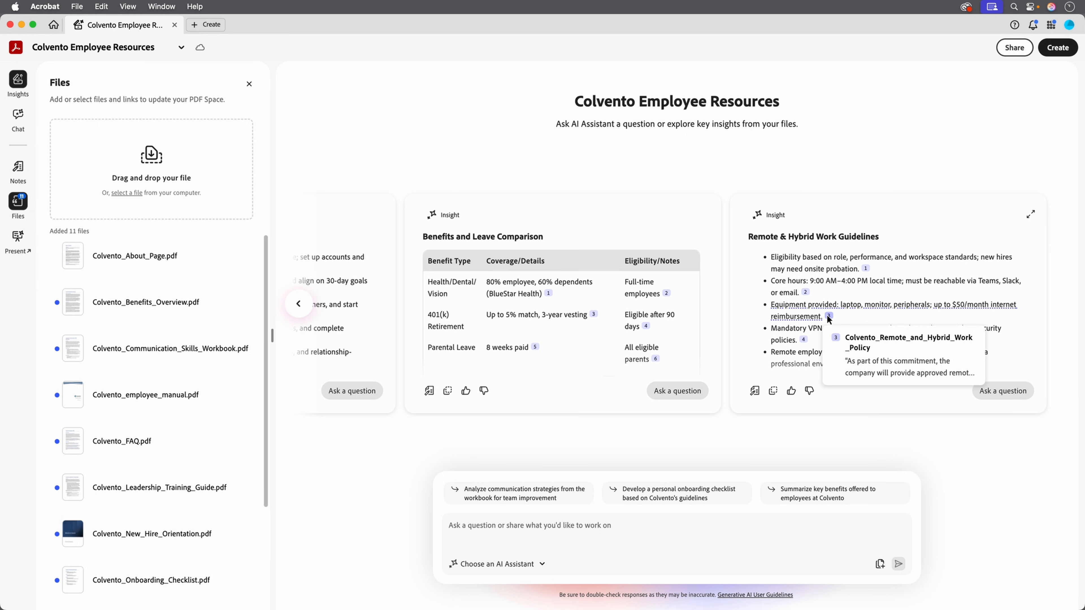
click(862, 353)
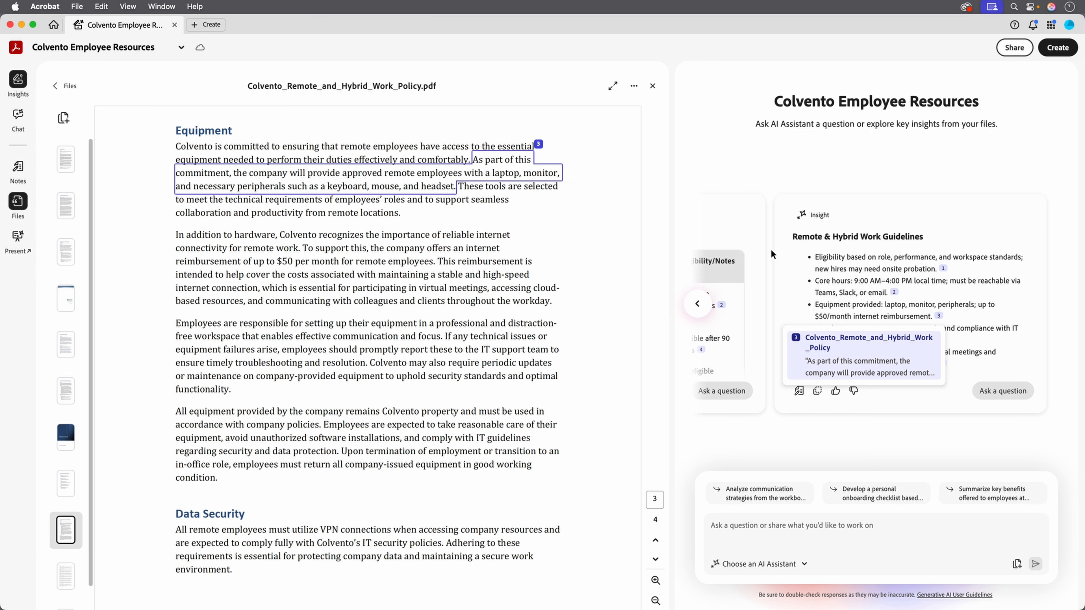
click(65, 86)
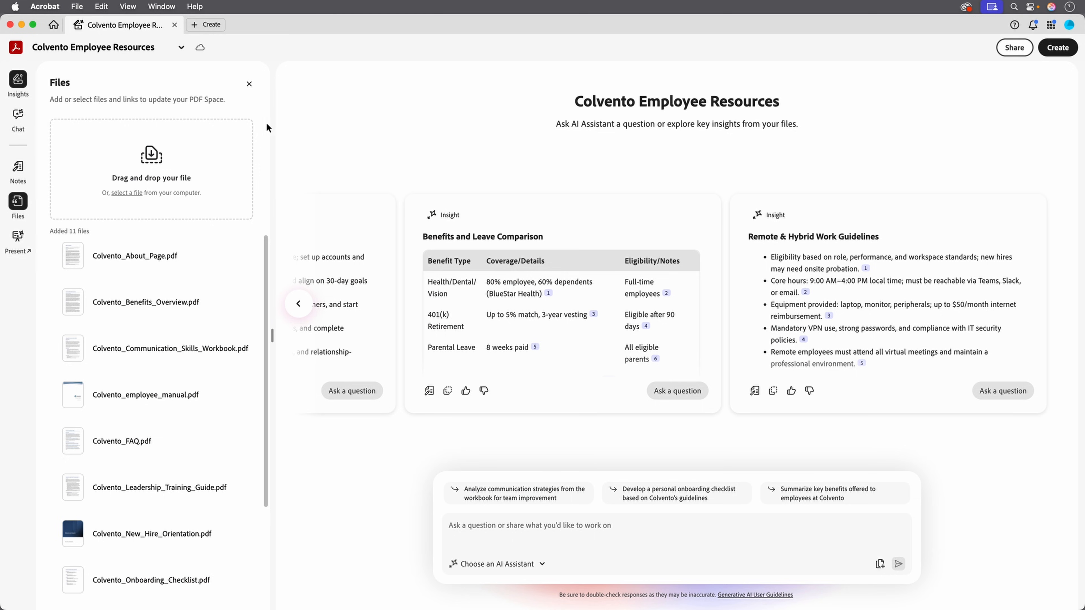
Step: Save the Remote & Hybrid Work Guidelines insight to the notes and open a chat about it
click(757, 392)
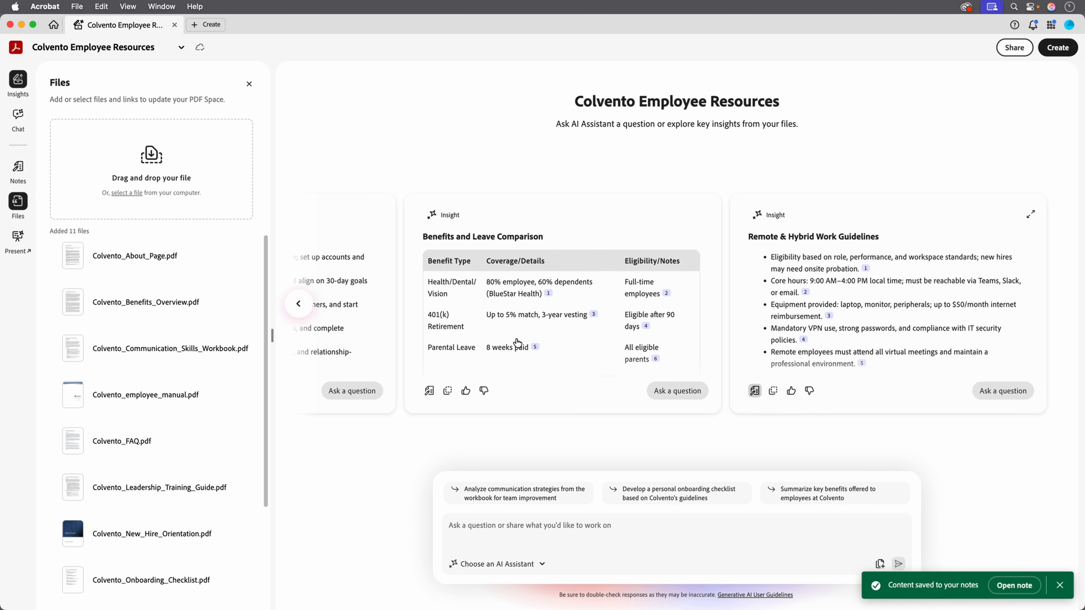
click(20, 172)
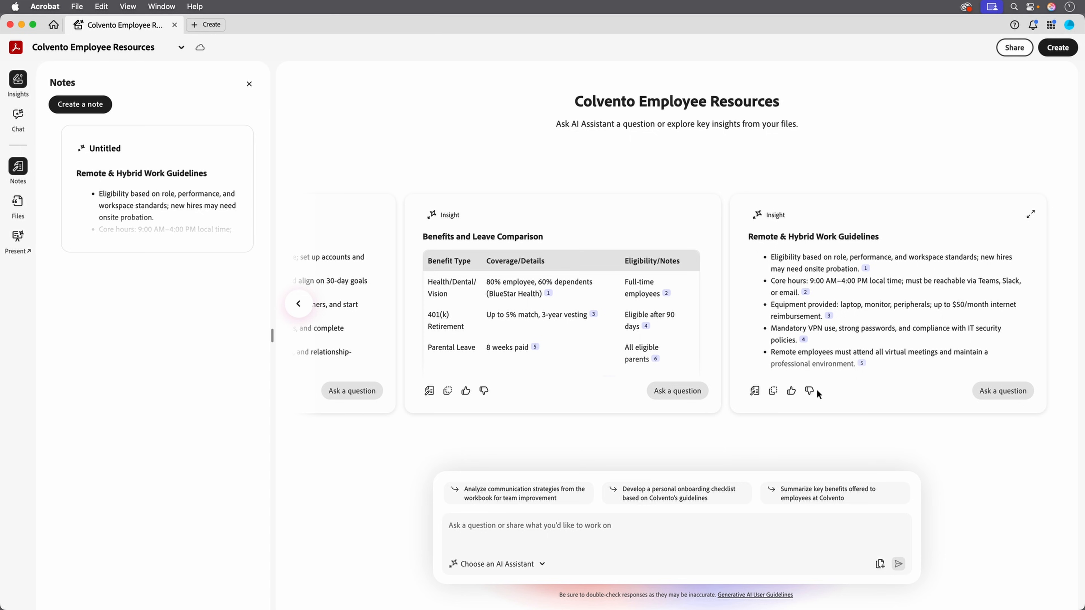
click(988, 397)
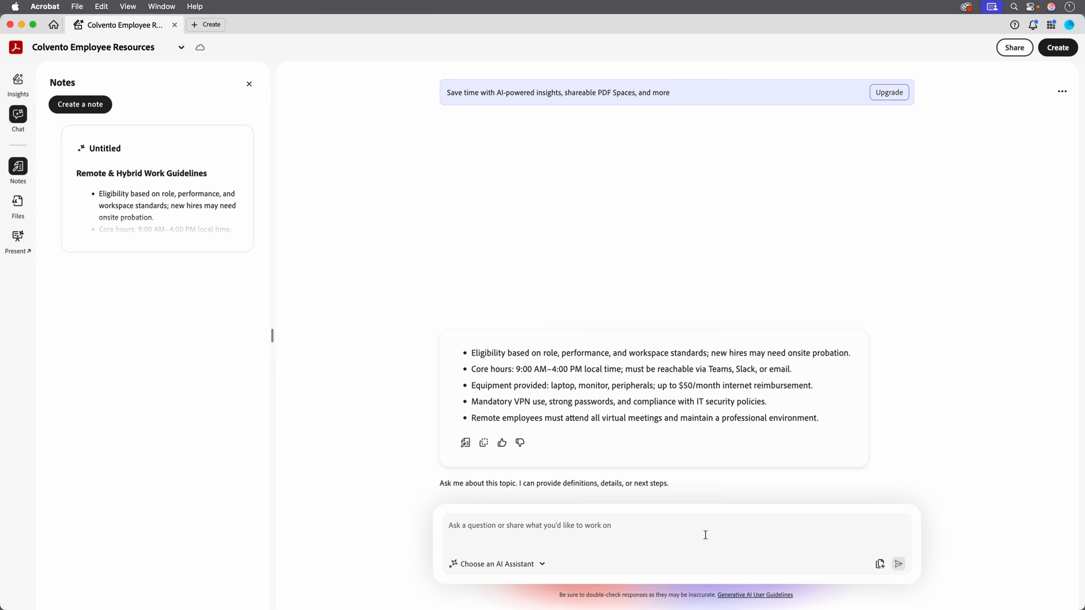
Step: Return to the insights, ask "What should a new employee expect in their first week?" and read through the answer
click(14, 82)
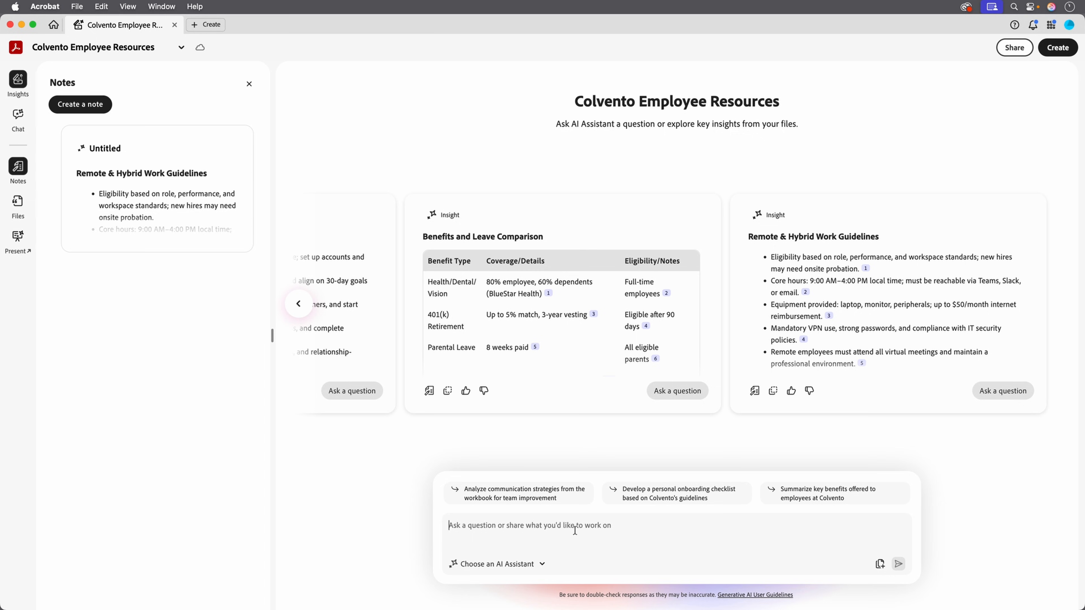
text(What)
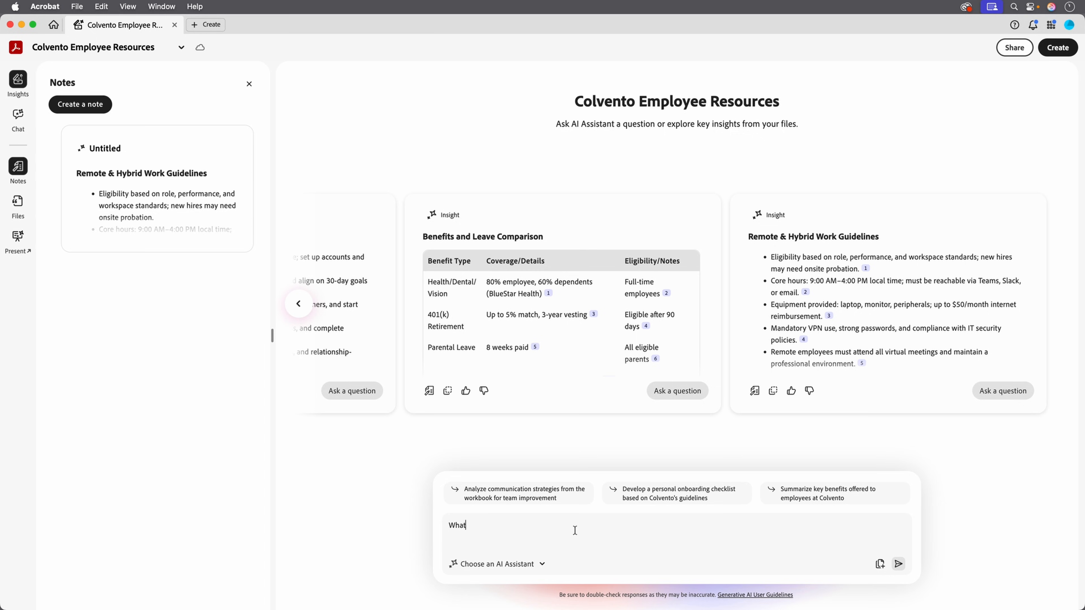
text( should a new employee expect in their first week?)
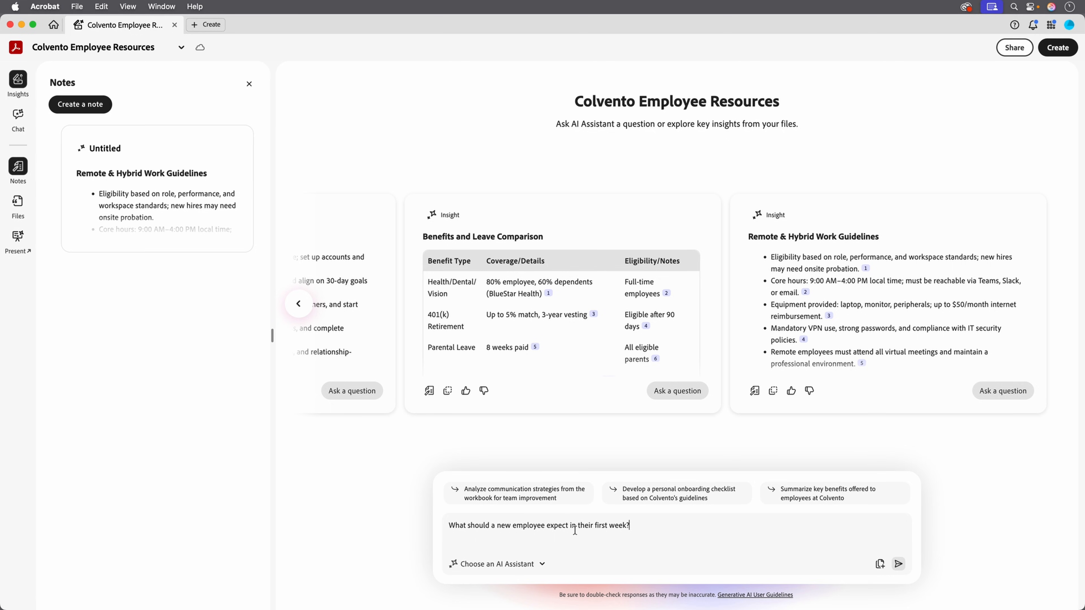
click(899, 564)
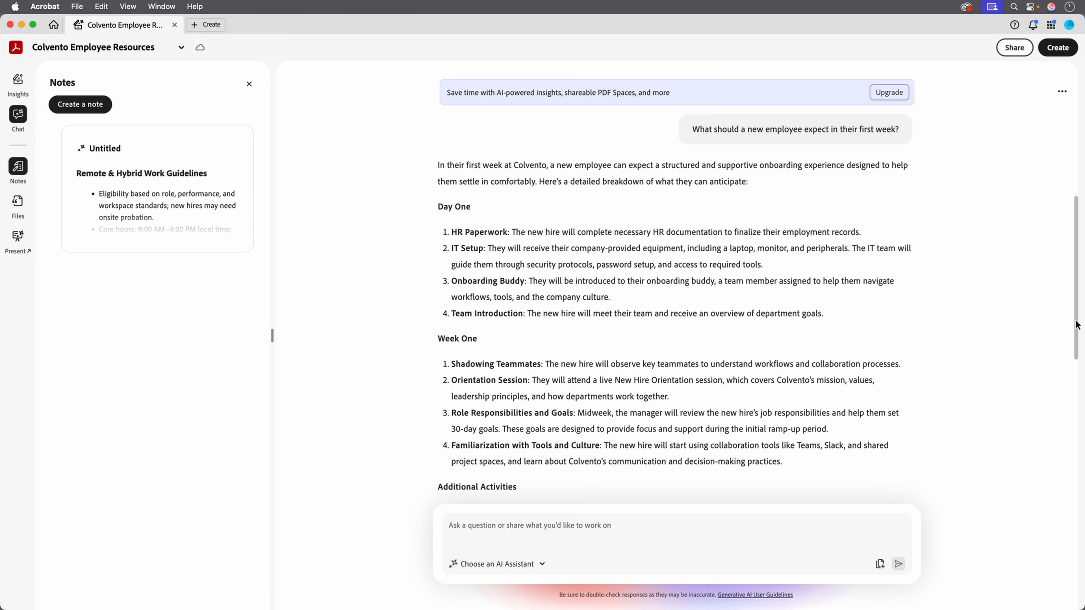
drag(1078, 322, 1082, 429)
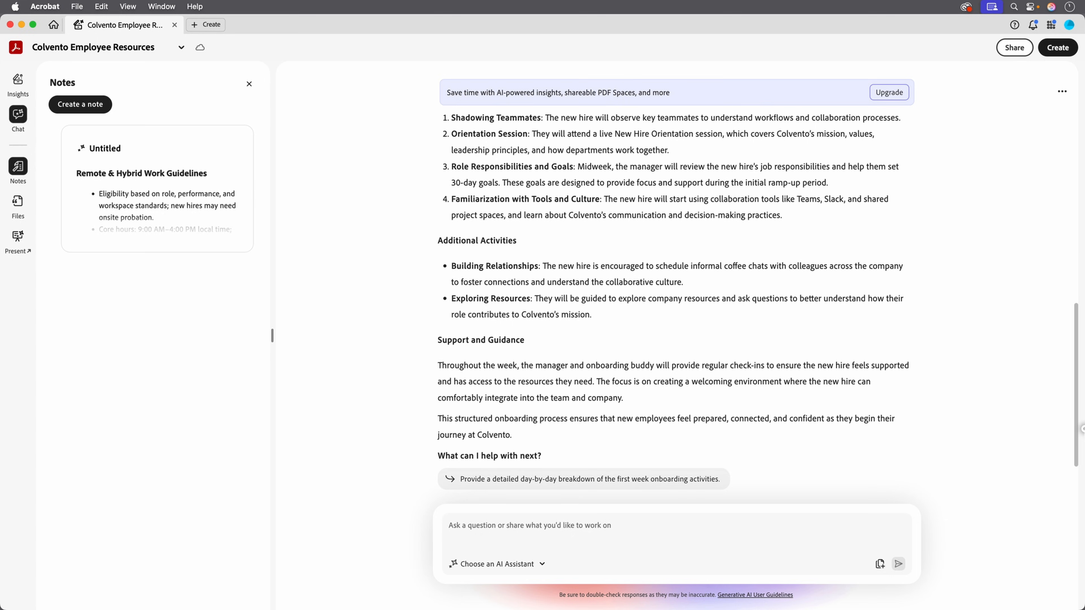
drag(1082, 429, 1082, 462)
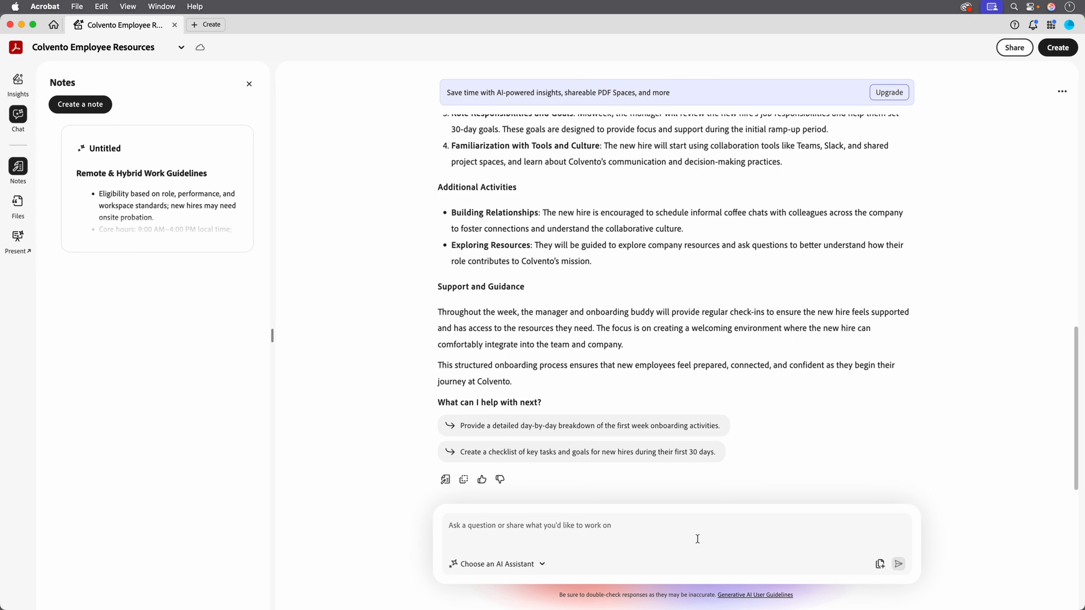
Step: Send the prompt "Summarize Colvento's approach to remote work." and read the summary to its end
click(639, 534)
text(Summarize Colvento's approach to r)
key(BackSpace)
key(BackSpace)
text(roach to remote work.)
key(Return)
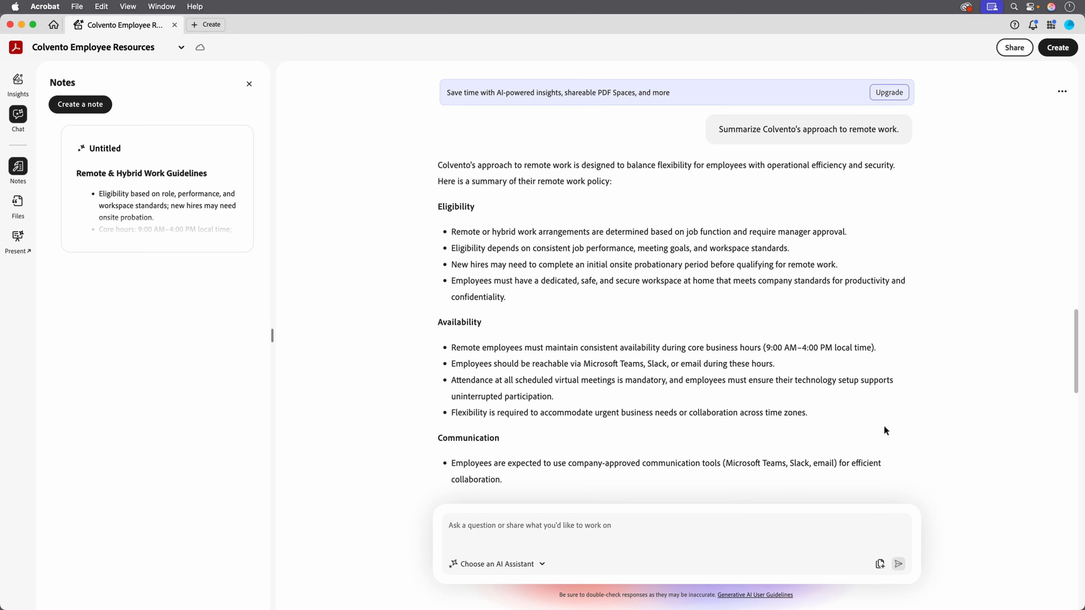
drag(1076, 363, 1078, 459)
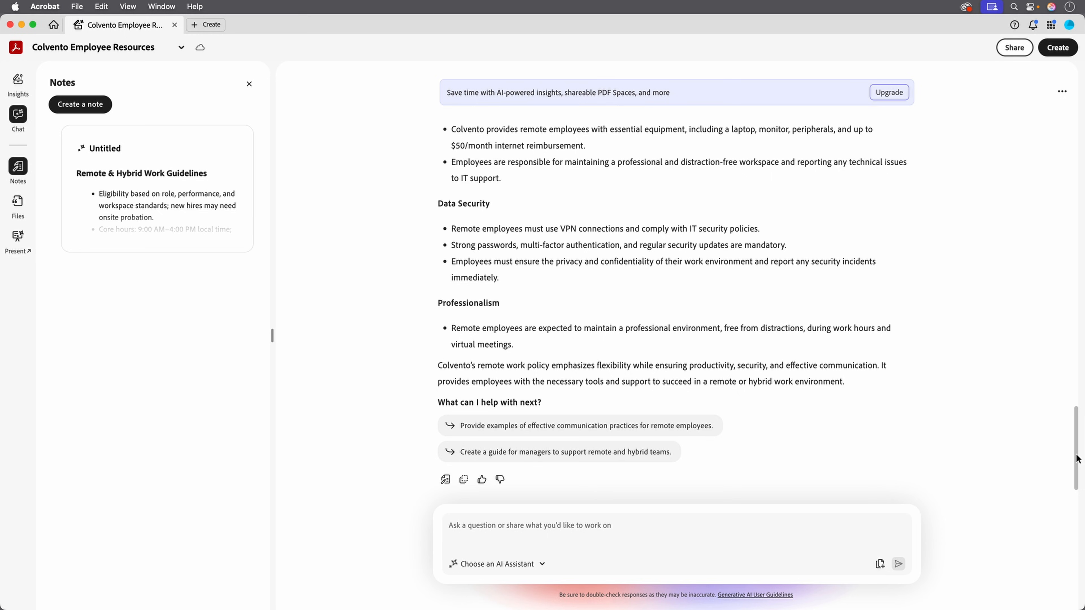
Step: Ask the AI Assistant "Can I use my personal computer for remote work?"
click(714, 532)
text(Can I use my)
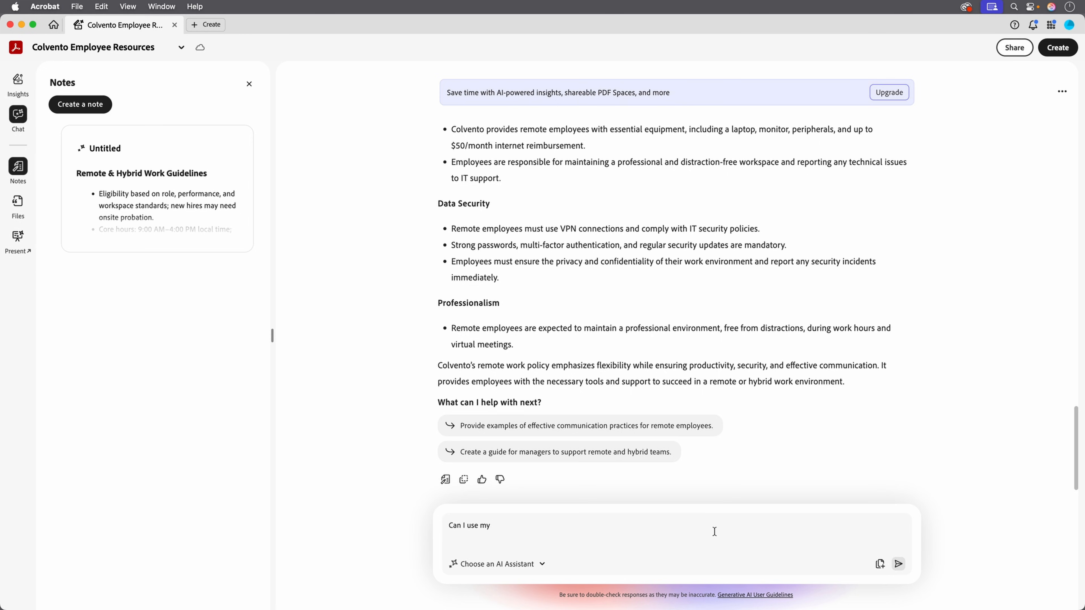
text( personal computer for remote work?)
key(Return)
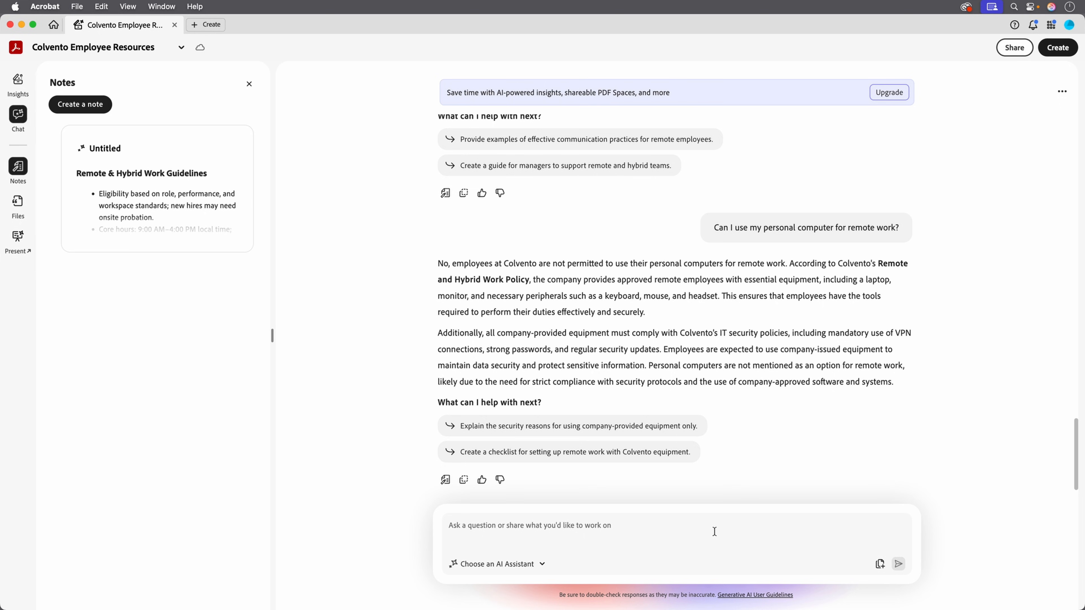
Step: Ask "How does the benefits package compare to other similarly-sized companies?" and read the answer down to the company comparison
text(How does )
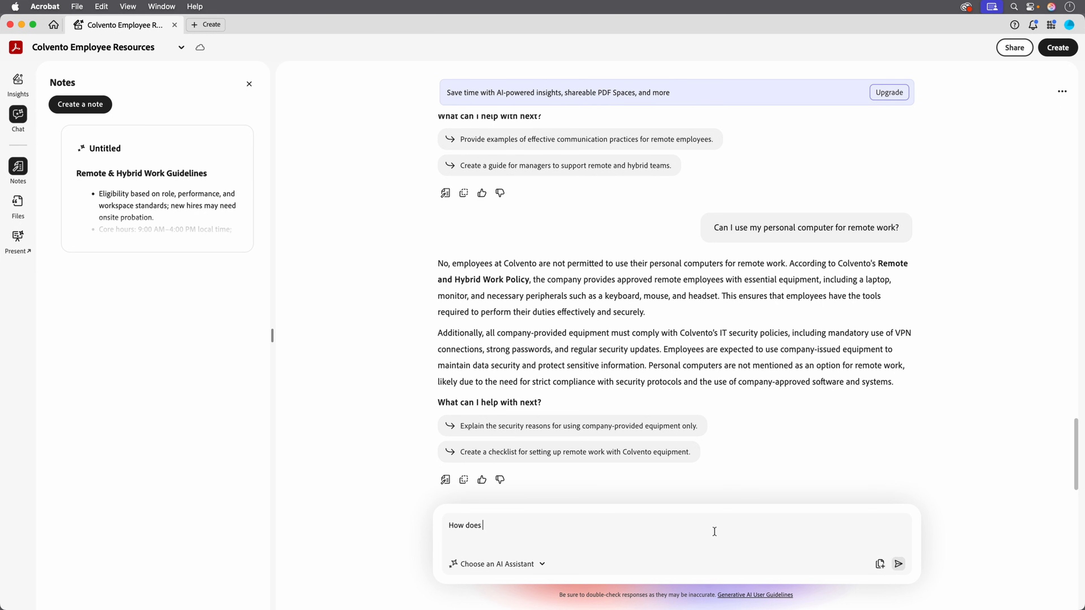
text(the benefits package compare to other similarly-sized companies?)
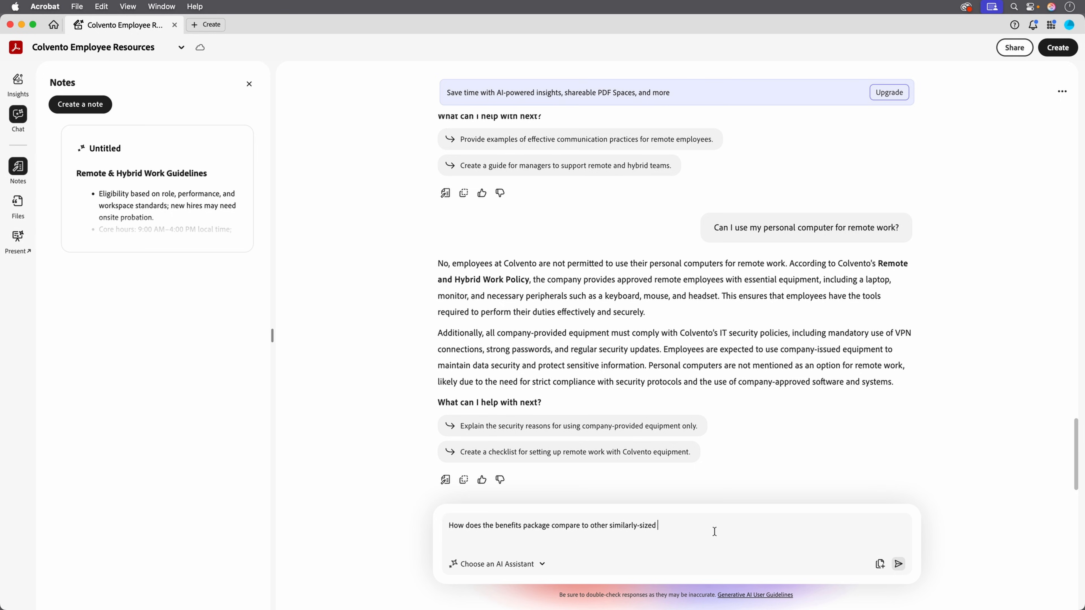
key(Return)
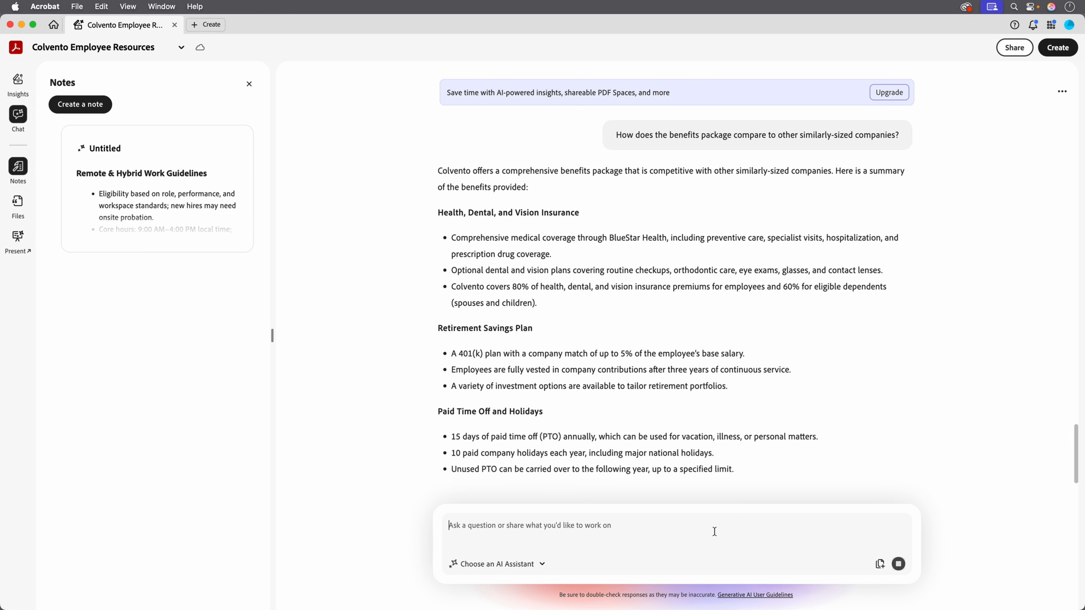
drag(1076, 388, 1077, 453)
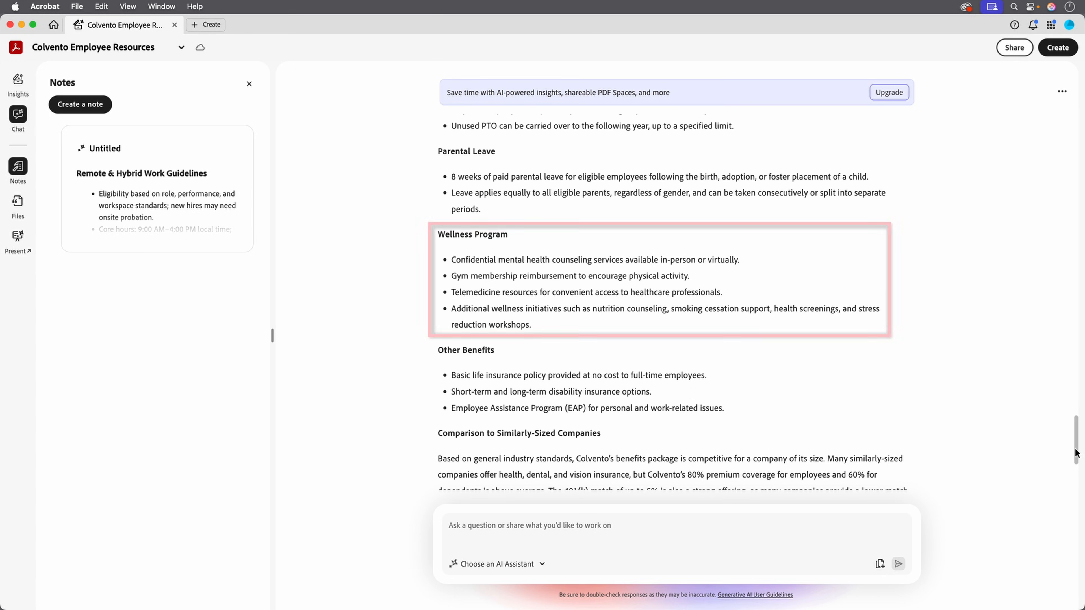
Step: Ask the AI Assistant "What are some of the highlights of the Wellness Program?"
click(639, 531)
text(What are some of the highlights)
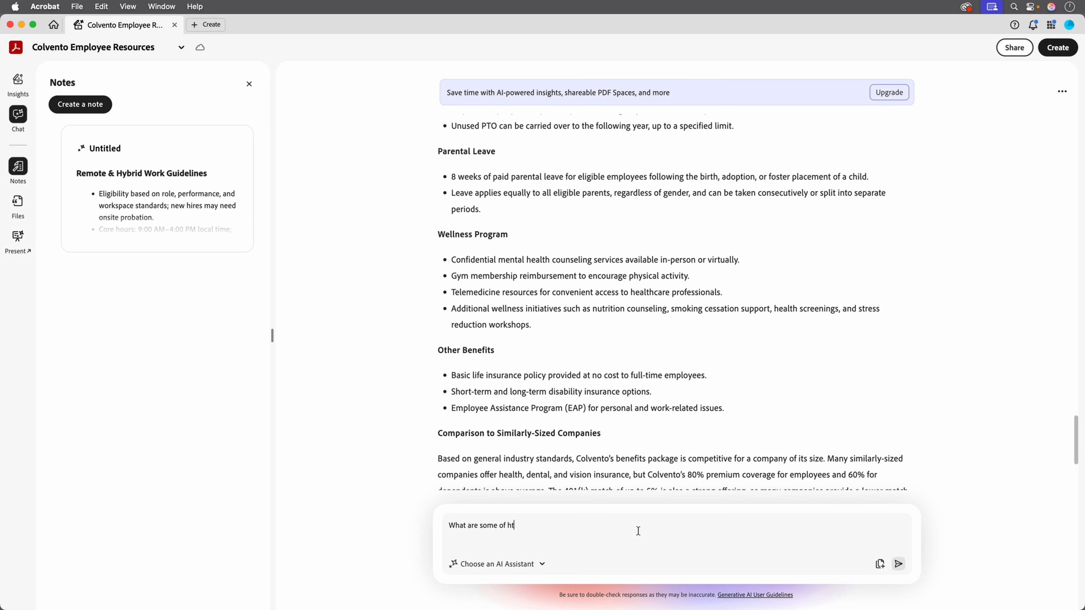
text( of the Wellness Program?)
key(Return)
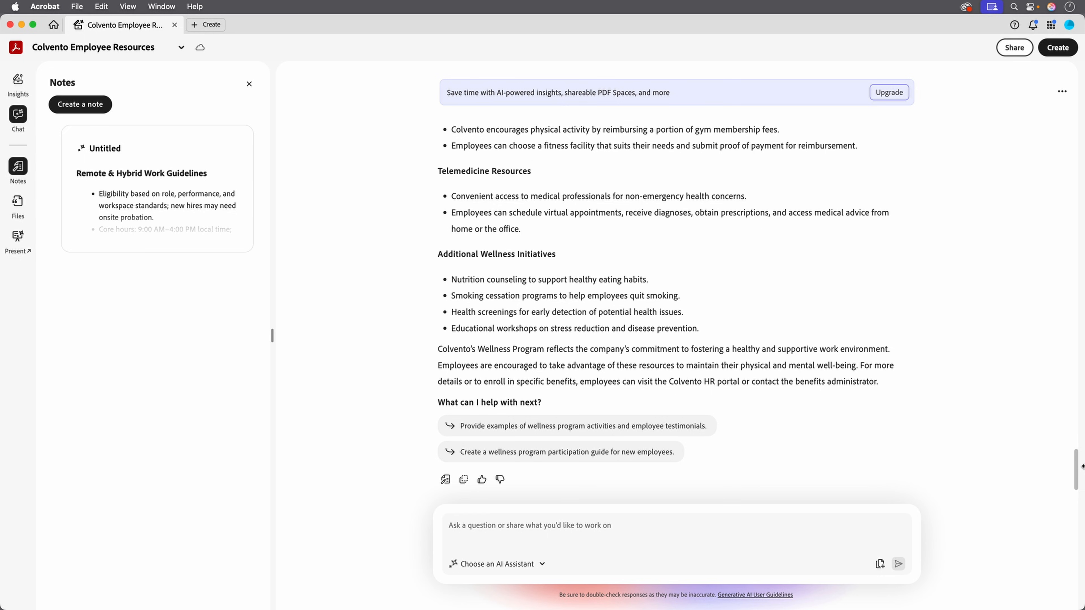
Step: Send the prompt "Tell me Colvento's stock price." in the same chat
click(733, 537)
text(Tell me Colvento's stock price.)
key(Return)
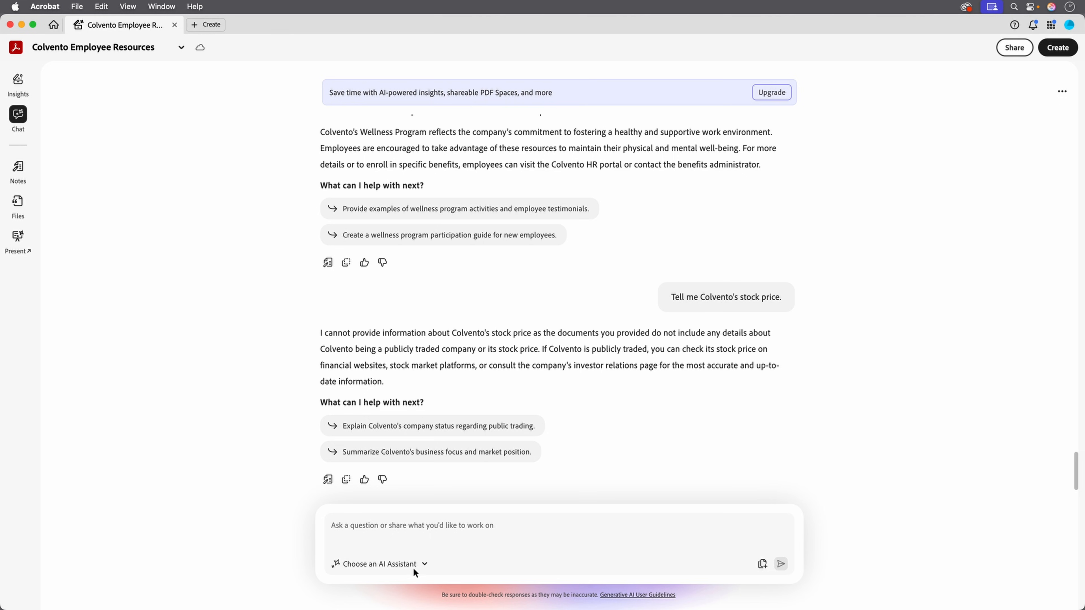
Step: Switch the assistant to Analyst, ask "How does the benefits package compare to other similarly-sized companies?" again and review the answer
click(424, 565)
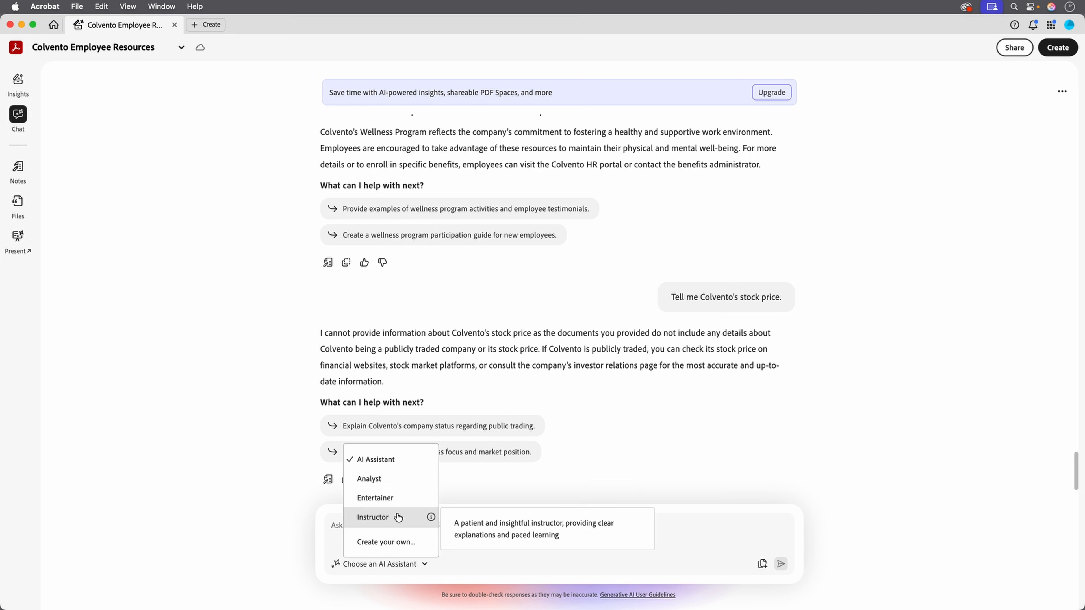
click(409, 485)
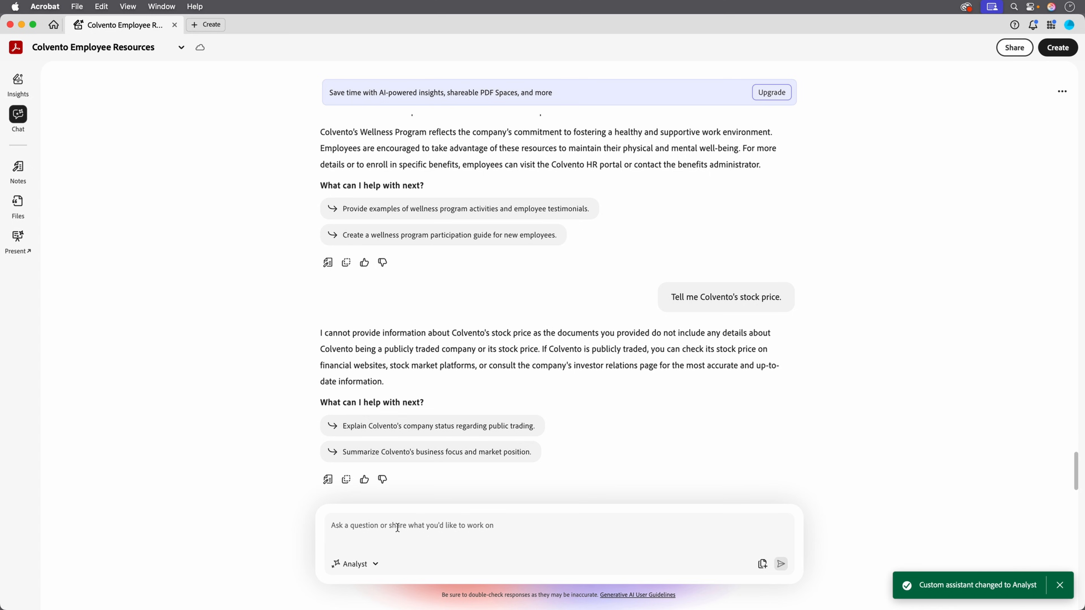
text(How does the benefits package at)
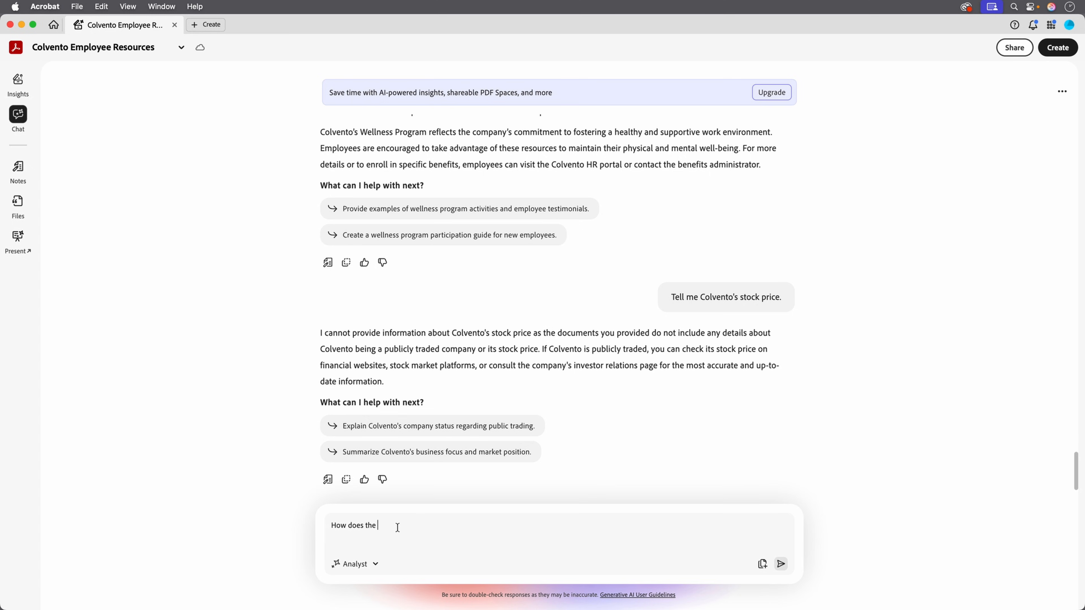
key(BackSpace)
key(BackSpace)
text(compare to other similarly-sized companies?)
key(Return)
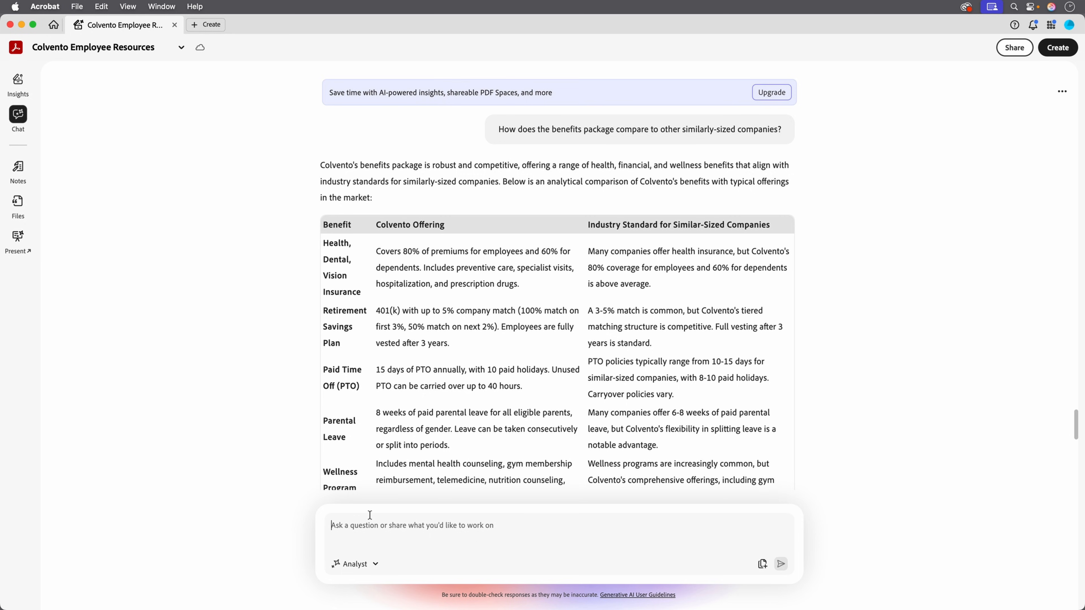
drag(1080, 429, 1082, 473)
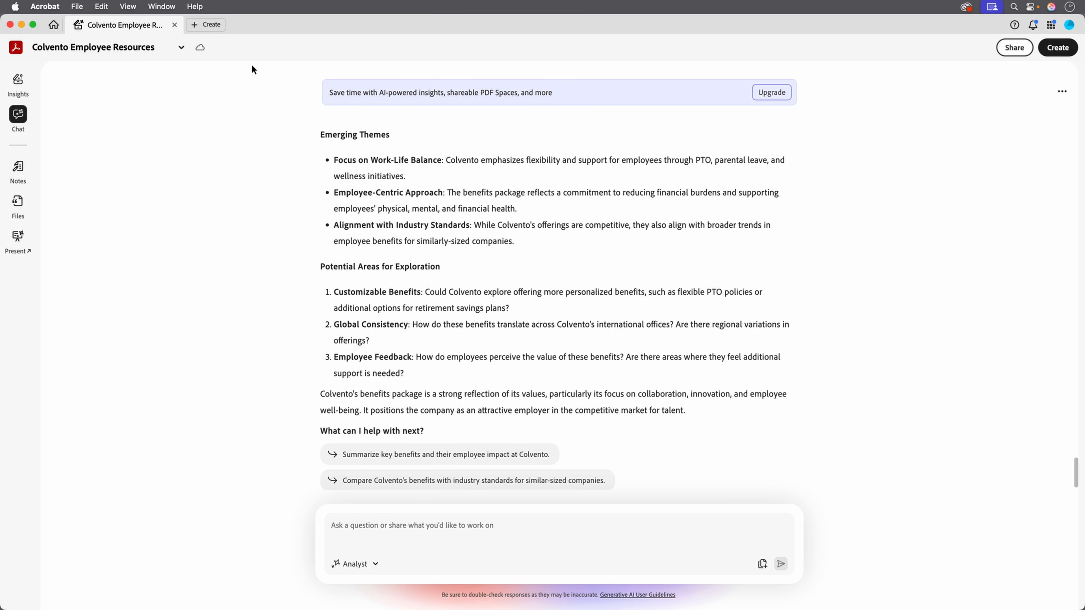
Step: Start a new, separate PDF Space
click(215, 25)
click(214, 24)
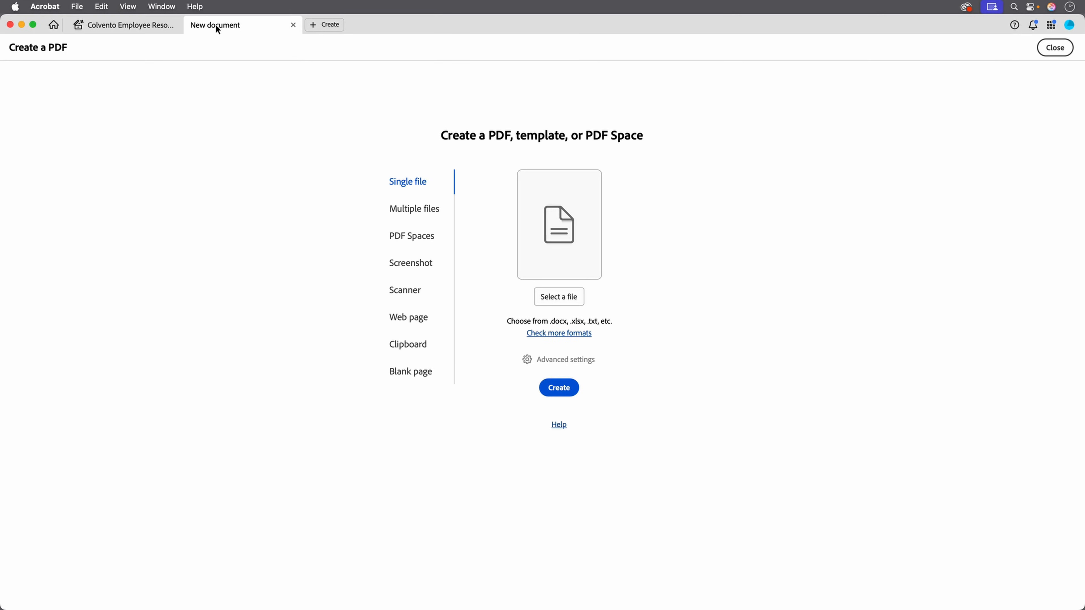
click(404, 235)
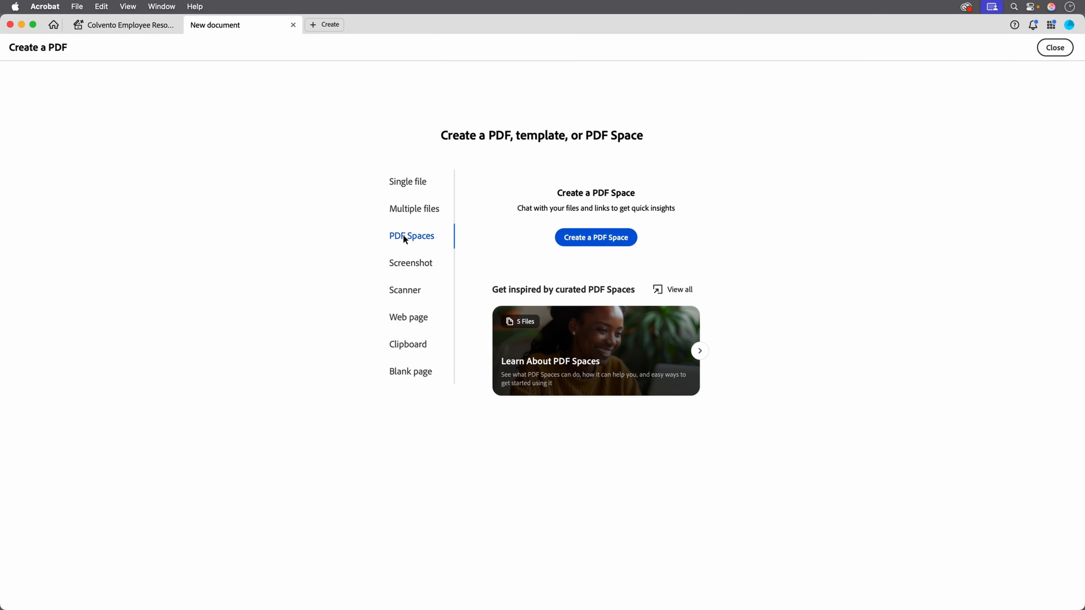
click(606, 236)
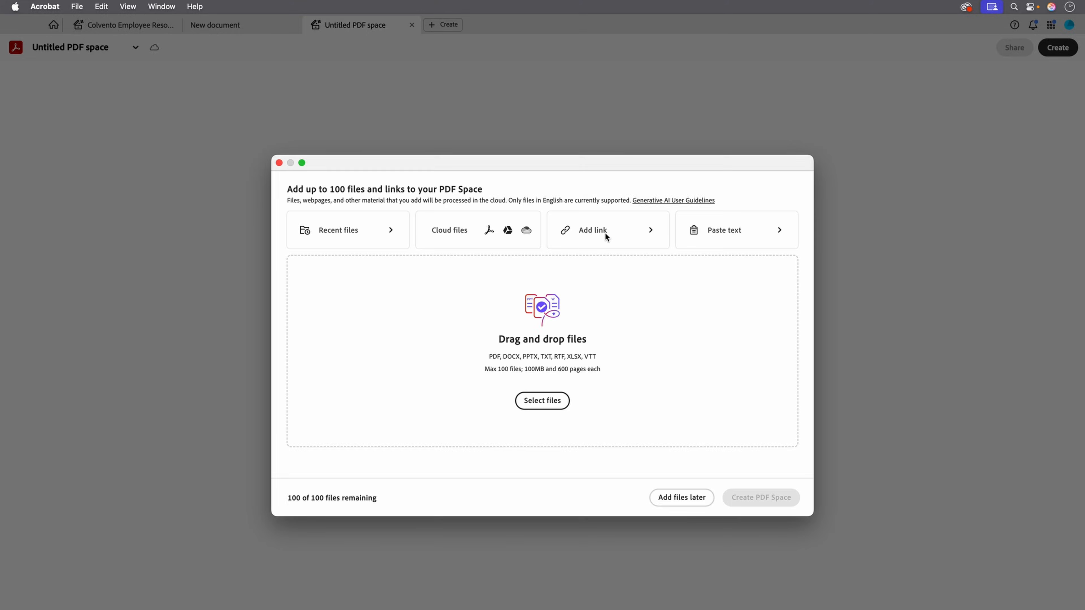
Step: Add all three files from the desktop folder Demo files 2 and create the PDF Space
click(535, 405)
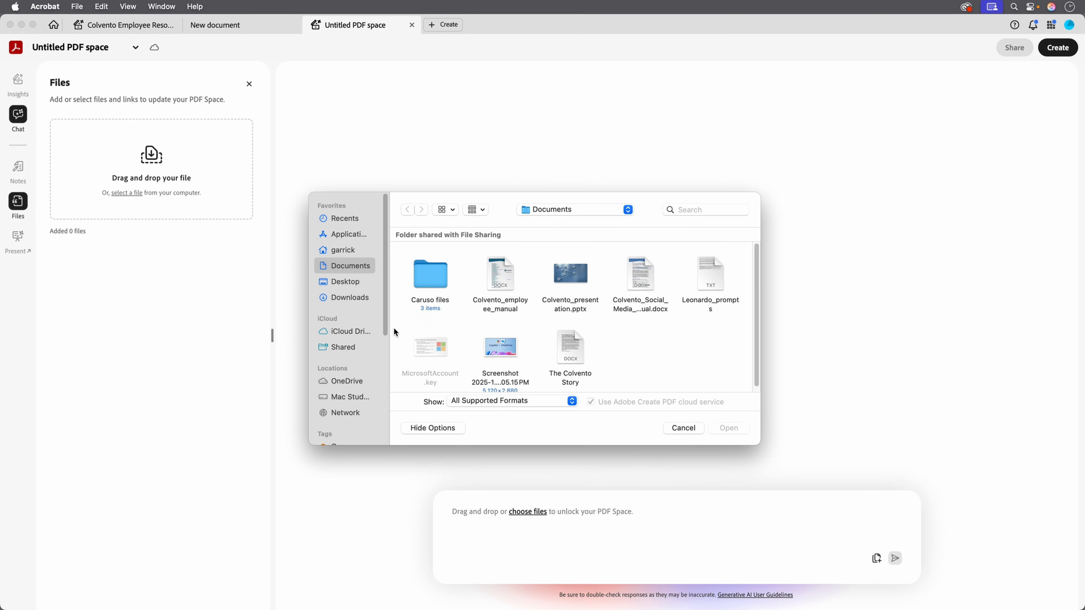
click(349, 281)
double_click(485, 277)
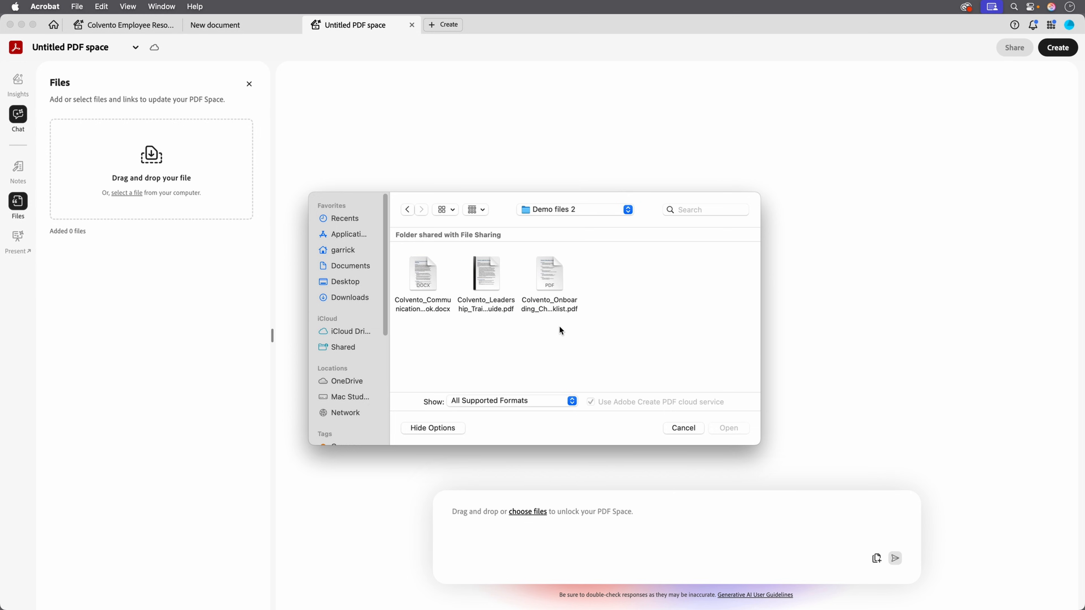
drag(559, 326, 435, 268)
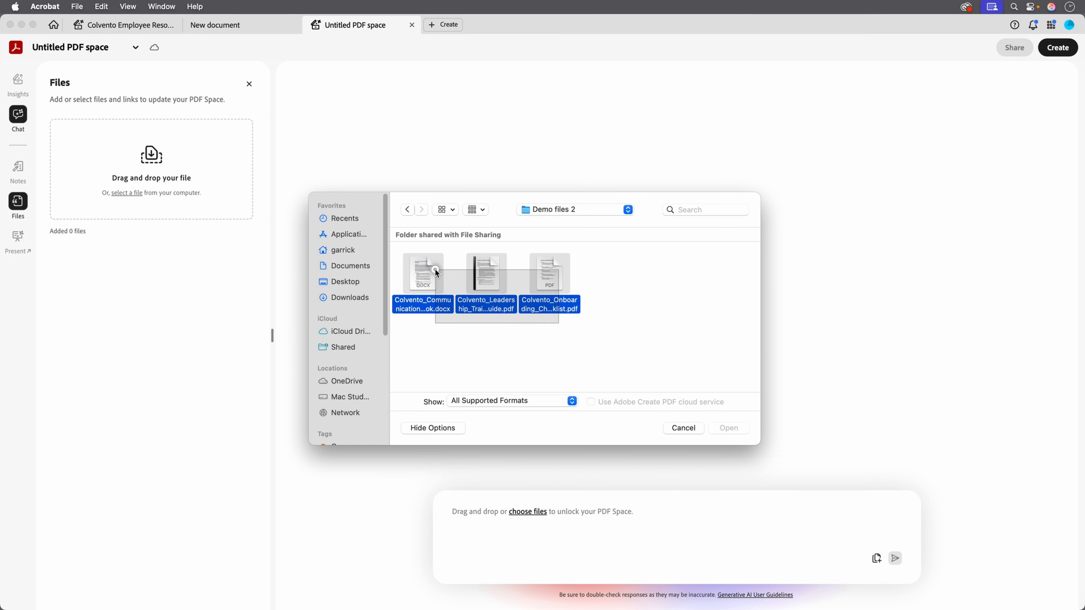
click(734, 427)
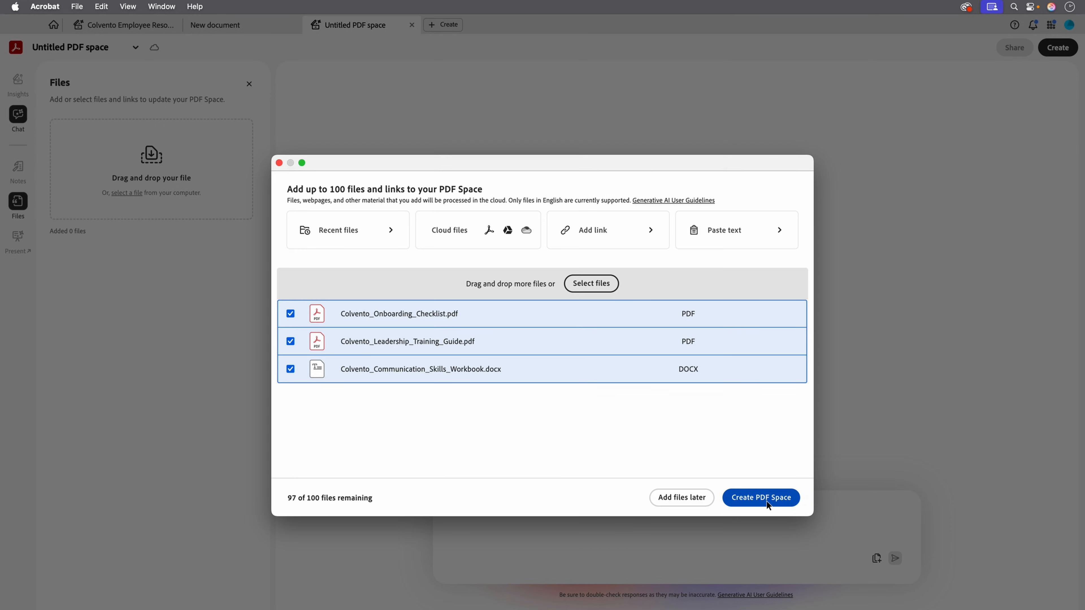
click(767, 501)
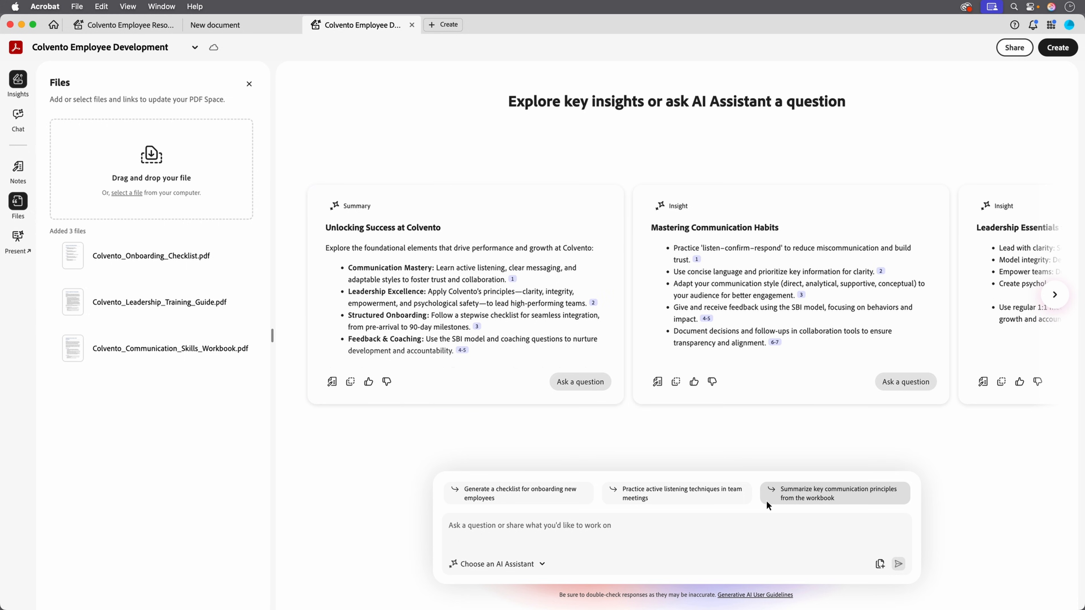
Step: Change the new PDF Space's AI assistant to Instructor and check the selected assistant type
click(536, 564)
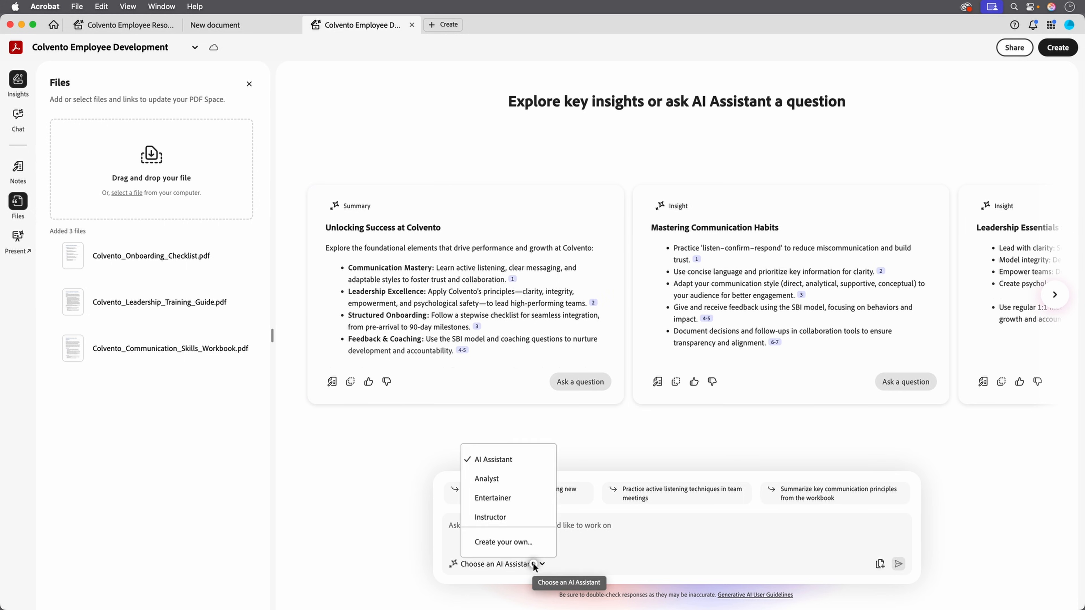
click(519, 516)
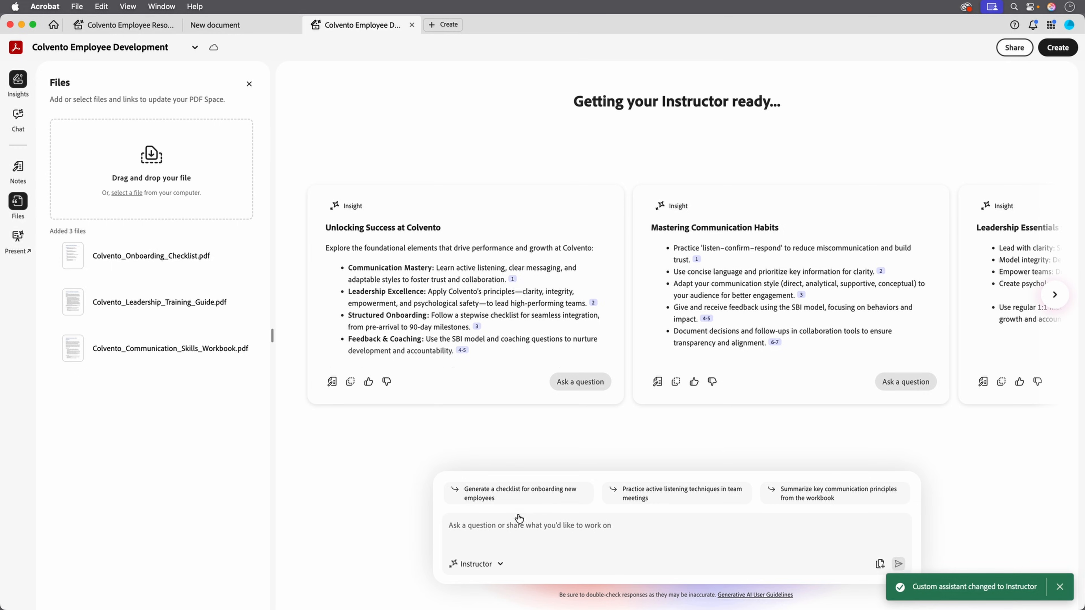
click(497, 566)
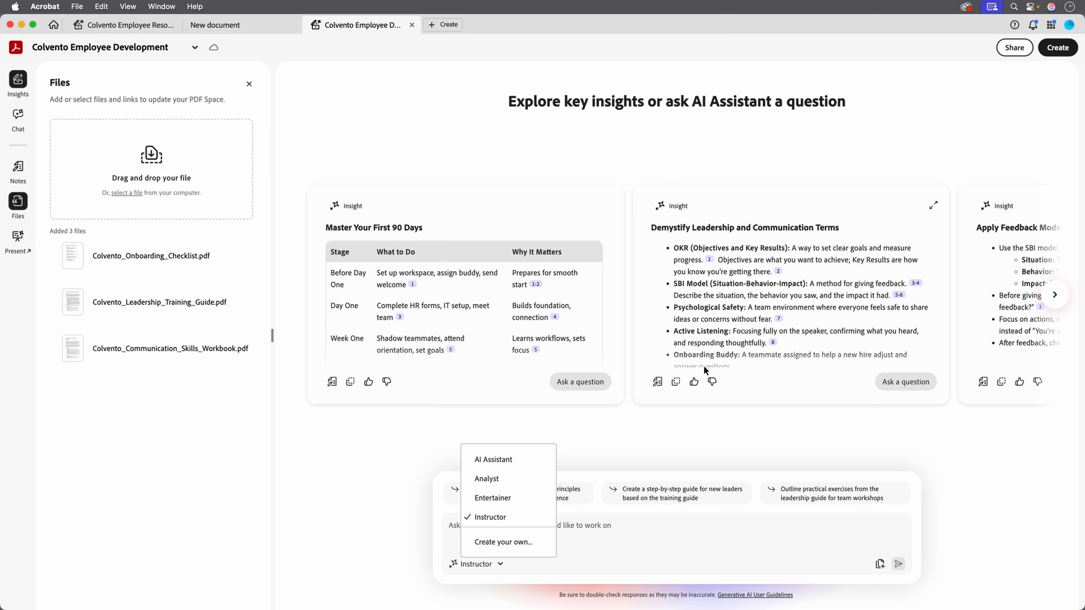
click(679, 431)
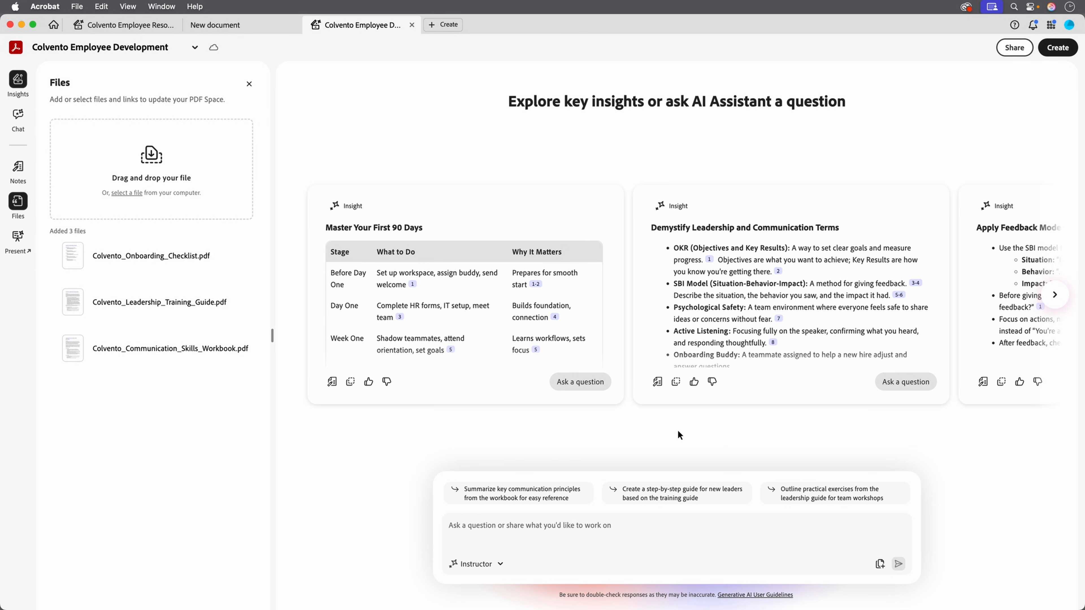
Step: Ask the Instructor assistant to "Generate a quiz based on the Leadership Principles." and read through the answer
click(609, 534)
text(Generate a qui)
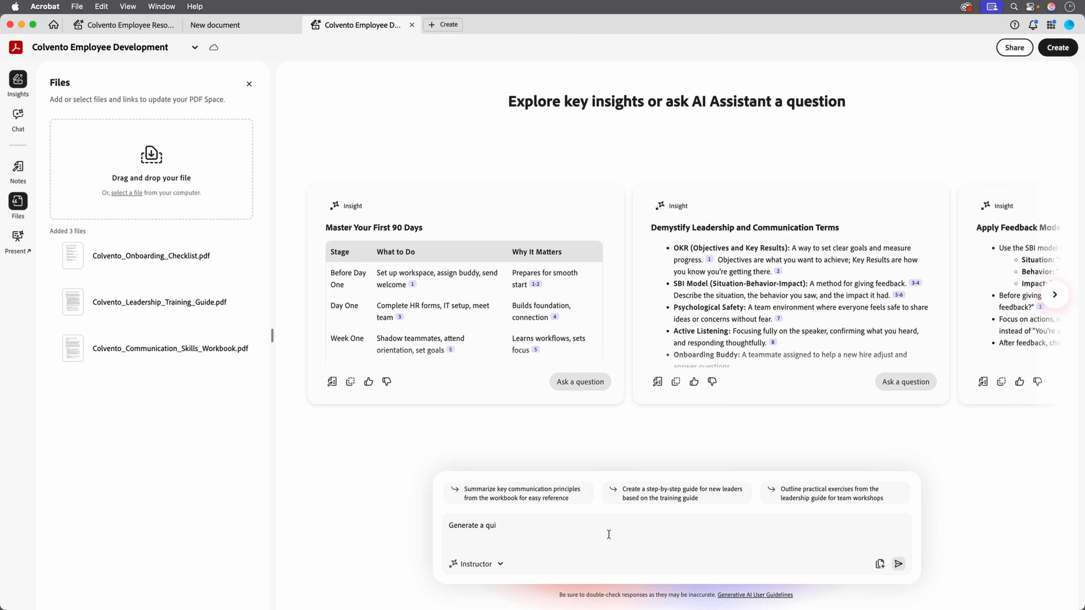
text(z based on the Leadership Principles.)
key(Return)
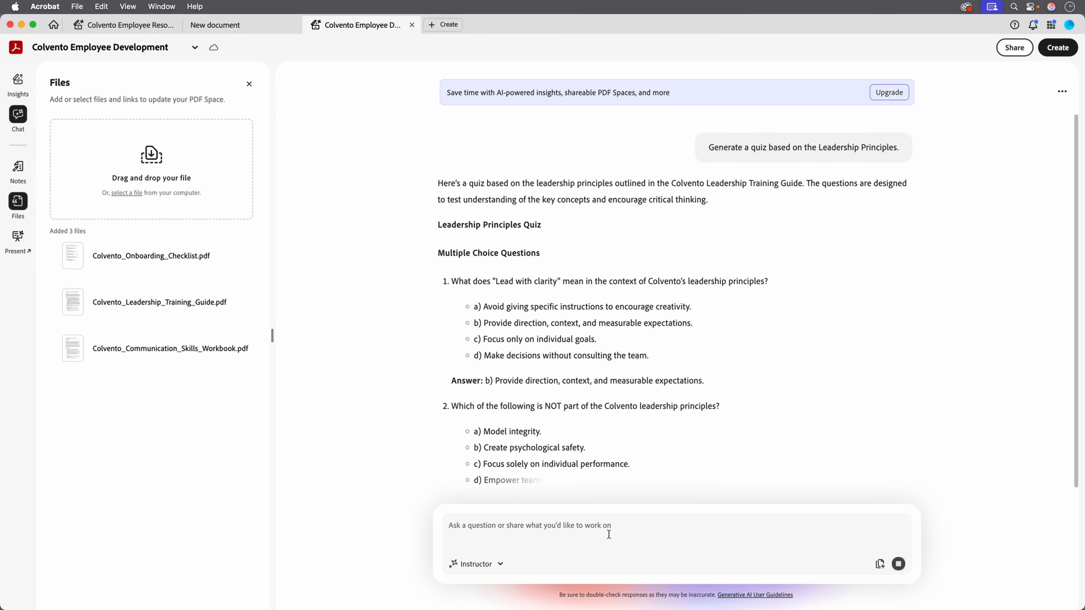
drag(1077, 139, 1083, 425)
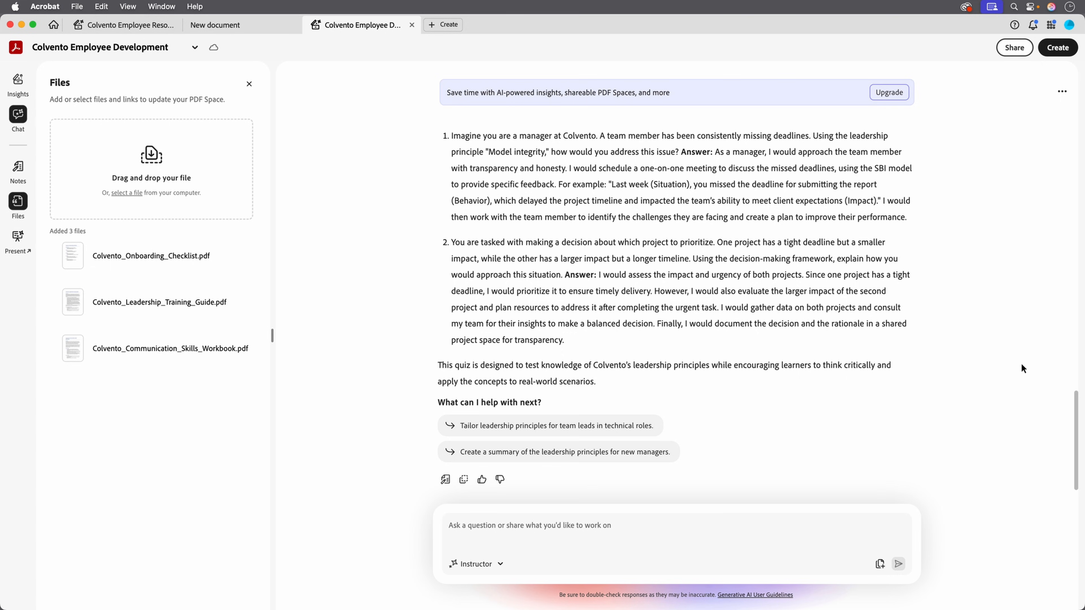
Step: In the Colvento Employee Resources space's chat, preview the source citation for the telemedicine virtual appointments statement
click(144, 28)
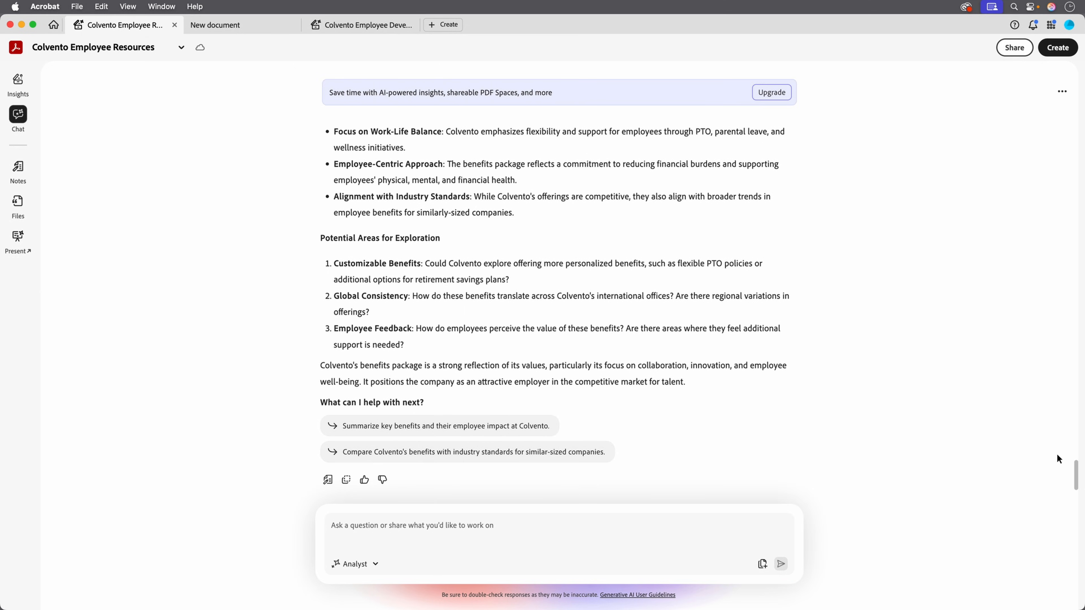
scroll(1074, 411, up, 4)
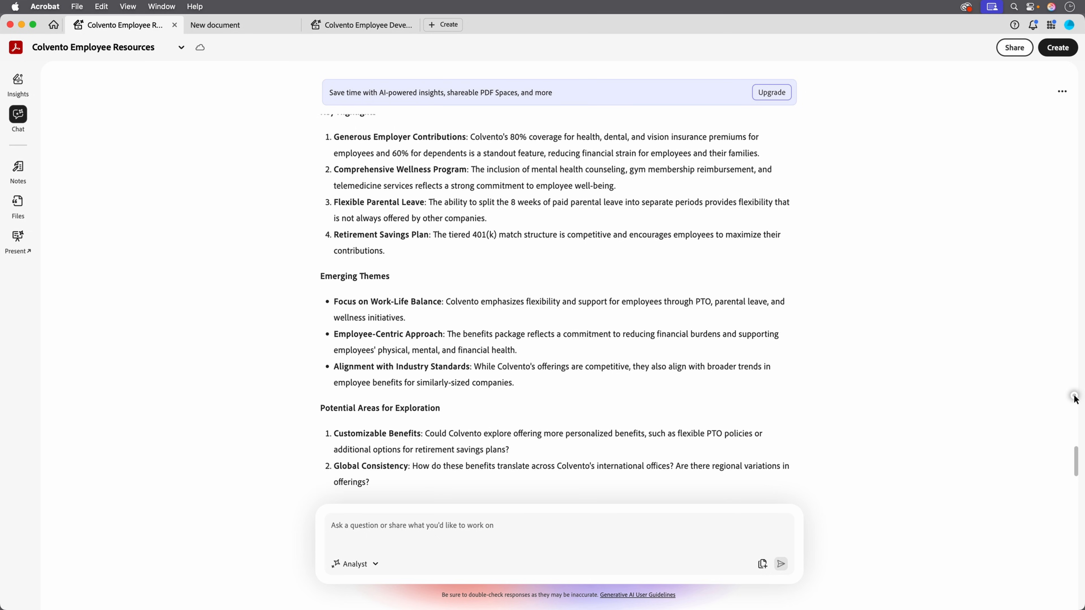
scroll(1076, 367, up, 10)
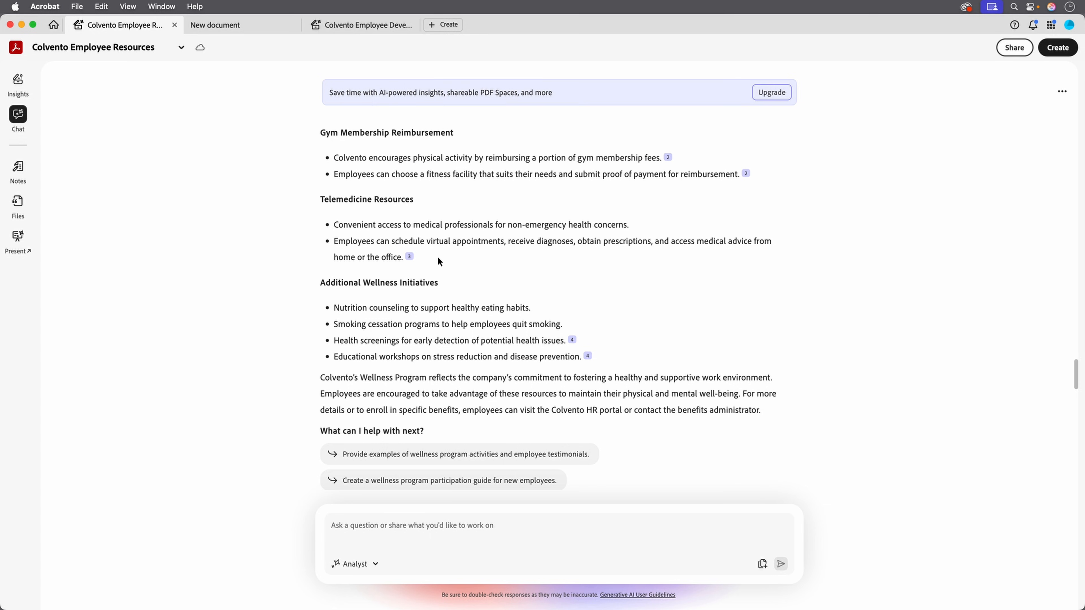
mouse_move(409, 257)
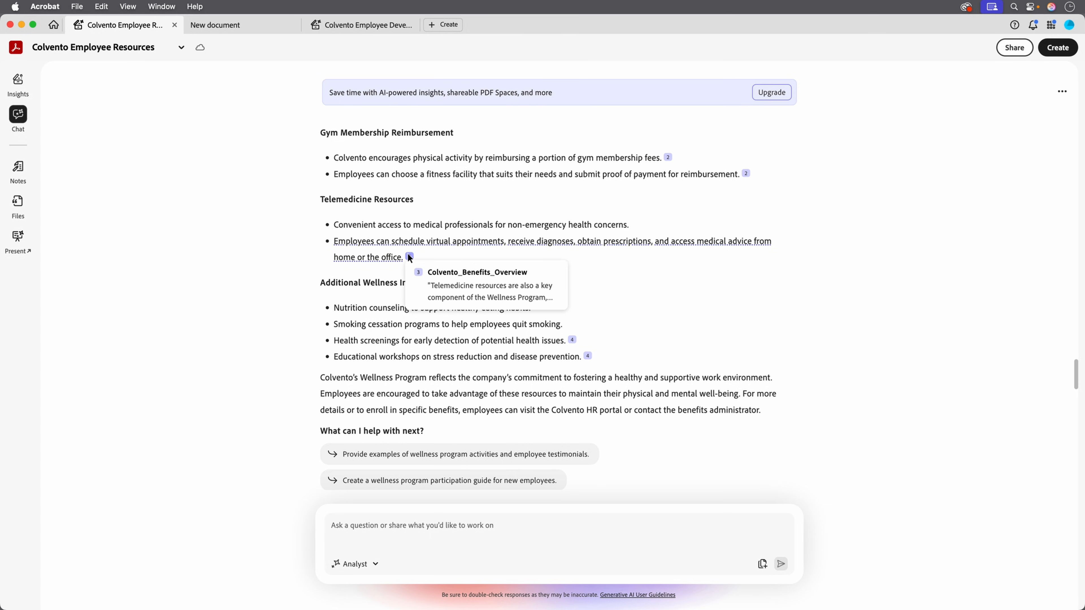
Step: In the Colvento Employee Development space, ask "Turn the section on communication styles into a teachable module." and review the response
click(359, 25)
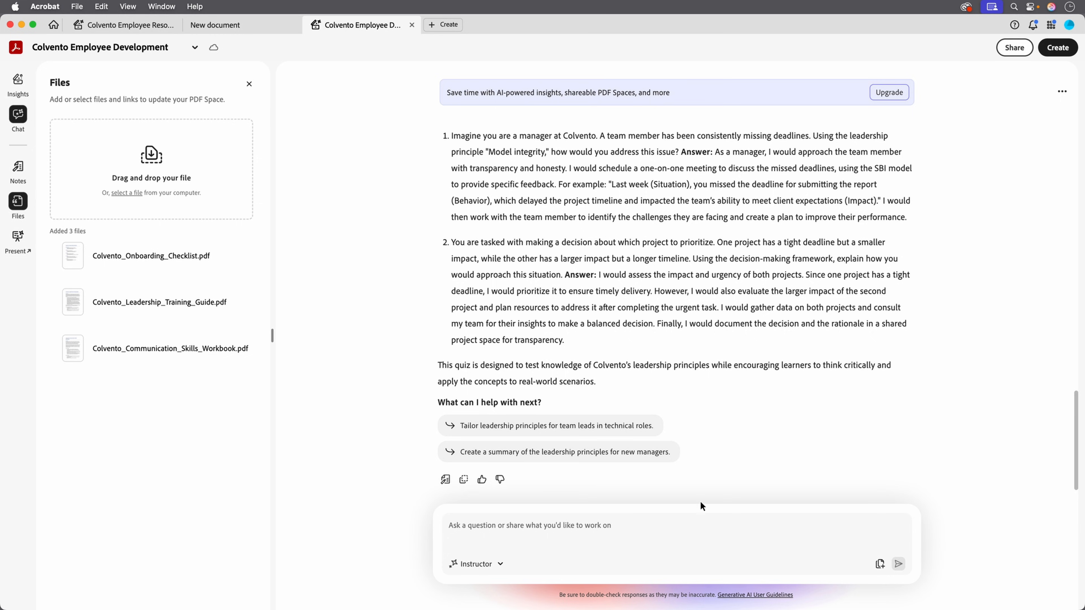
click(633, 529)
text(Turn )
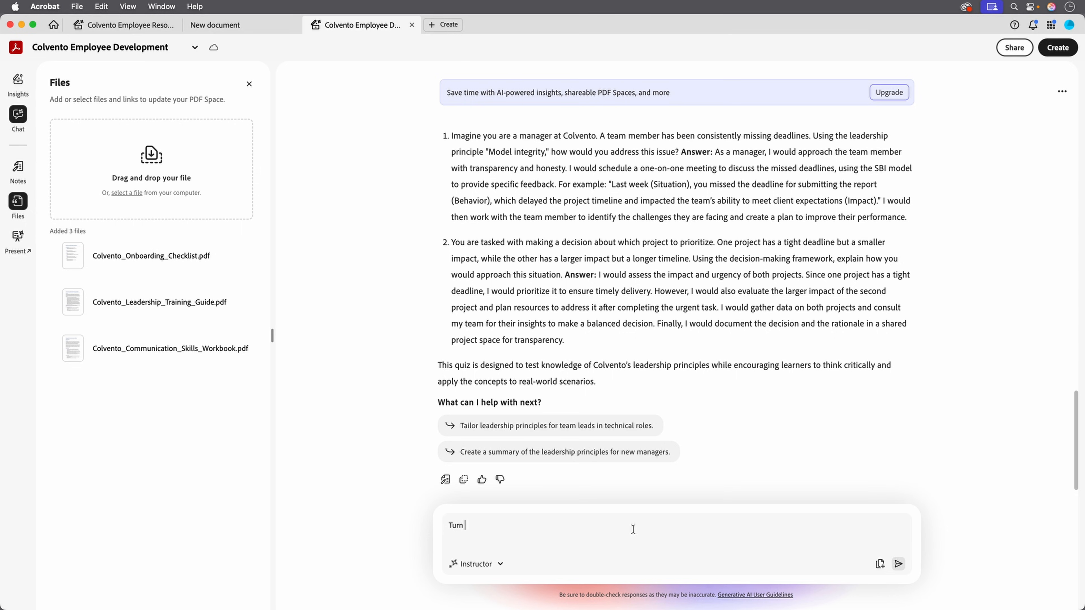
text(the section on communication styles into a teachable module.)
key(Return)
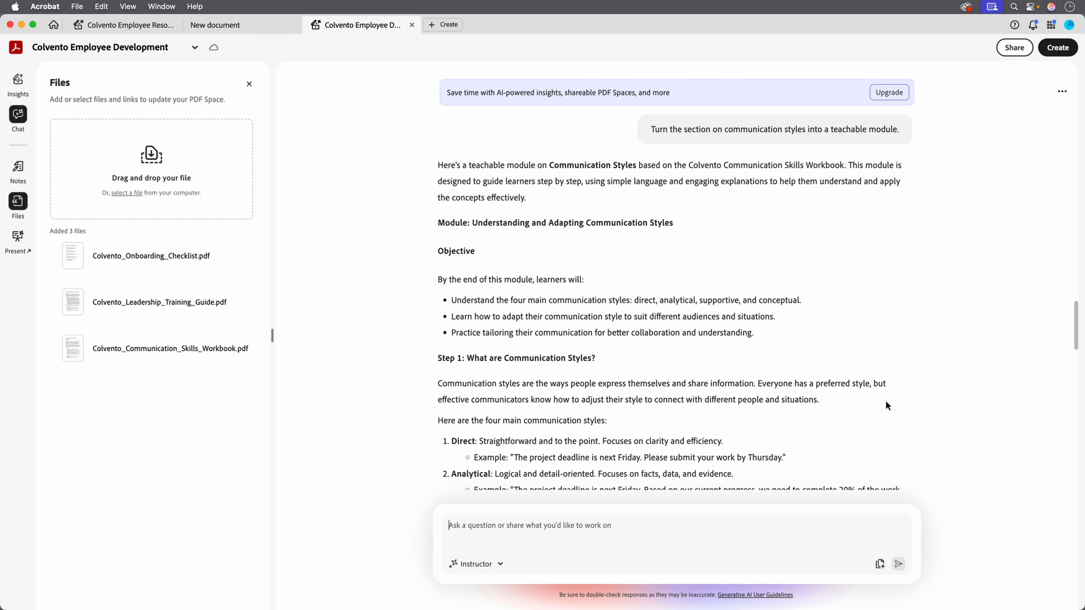
scroll(886, 406, down, 10)
scroll(886, 406, down, 10)
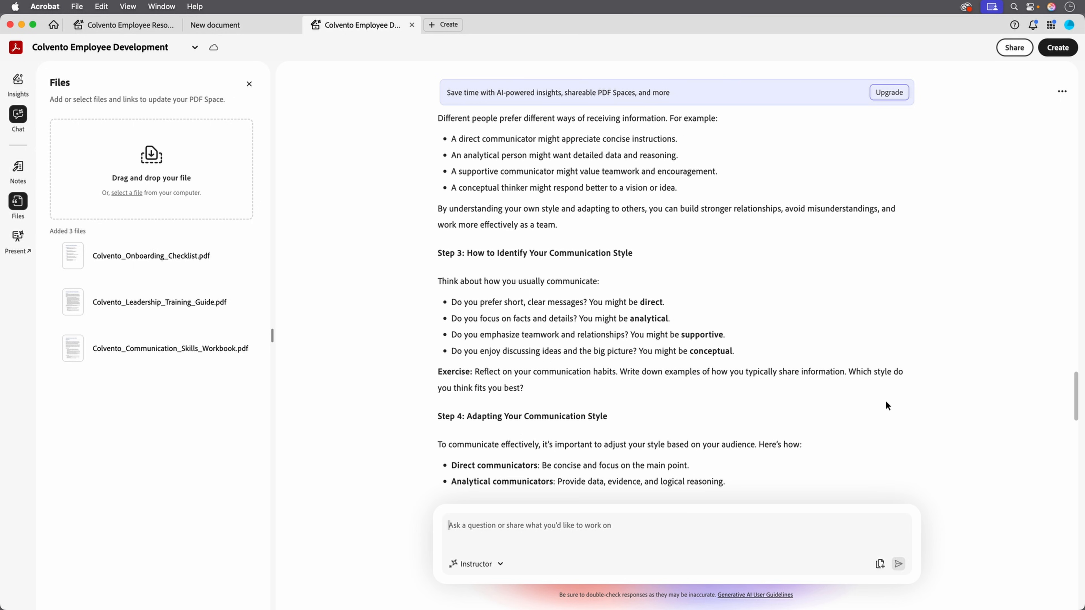
scroll(886, 405, down, 4)
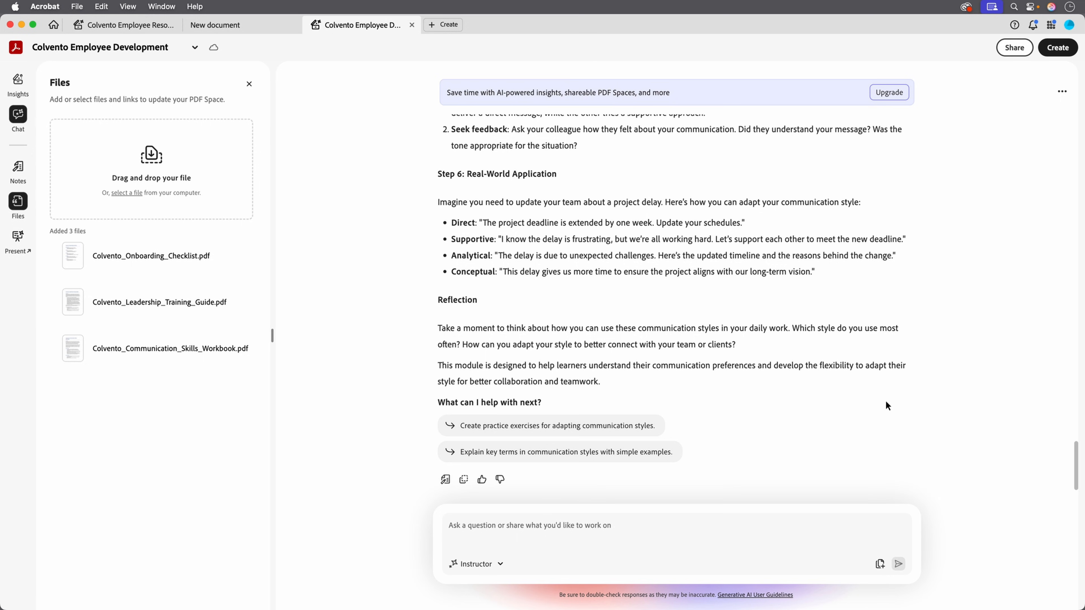
Step: Start a custom AI assistant in the Colvento Employee Resources space and name it Colvento Coach
click(500, 563)
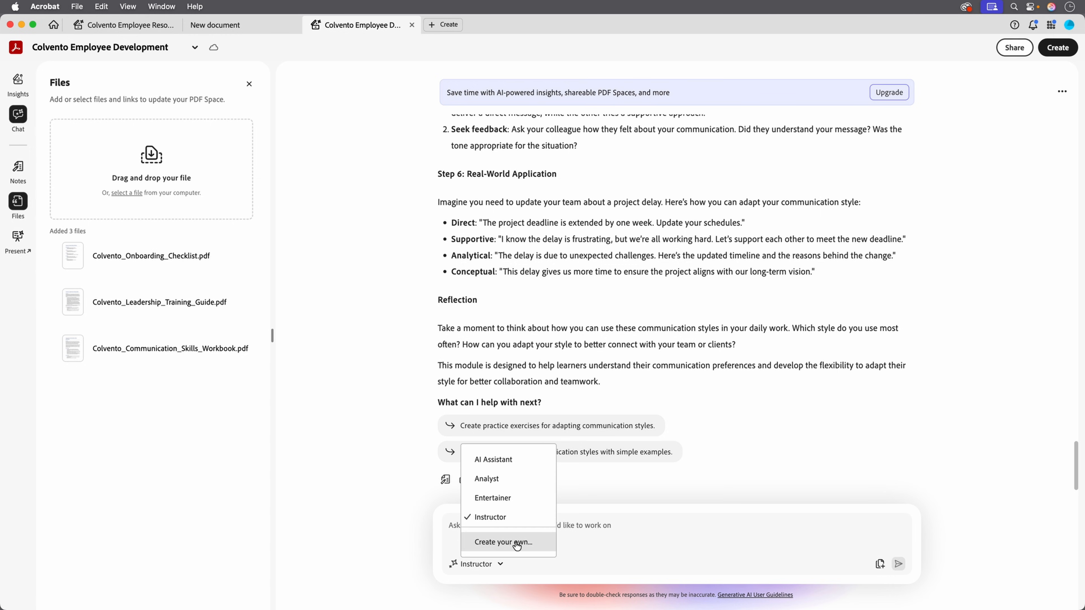
click(405, 505)
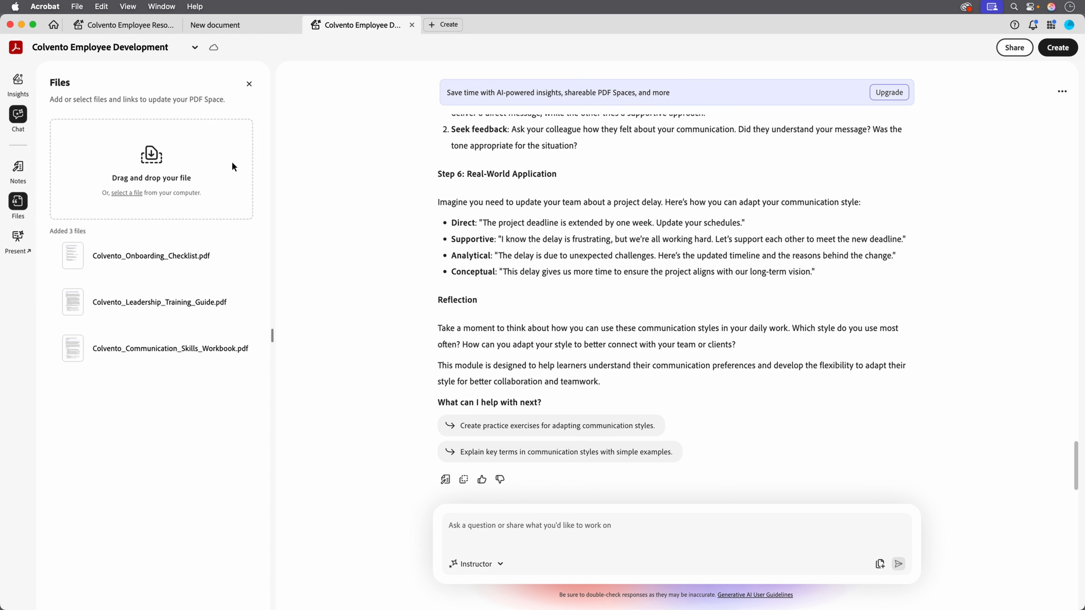
click(147, 28)
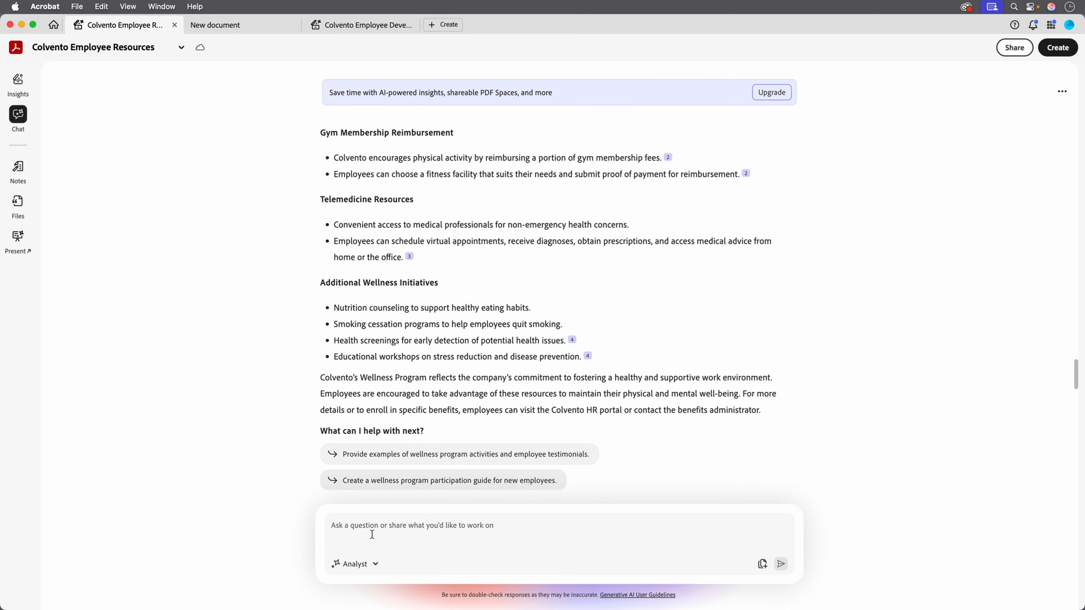
click(373, 564)
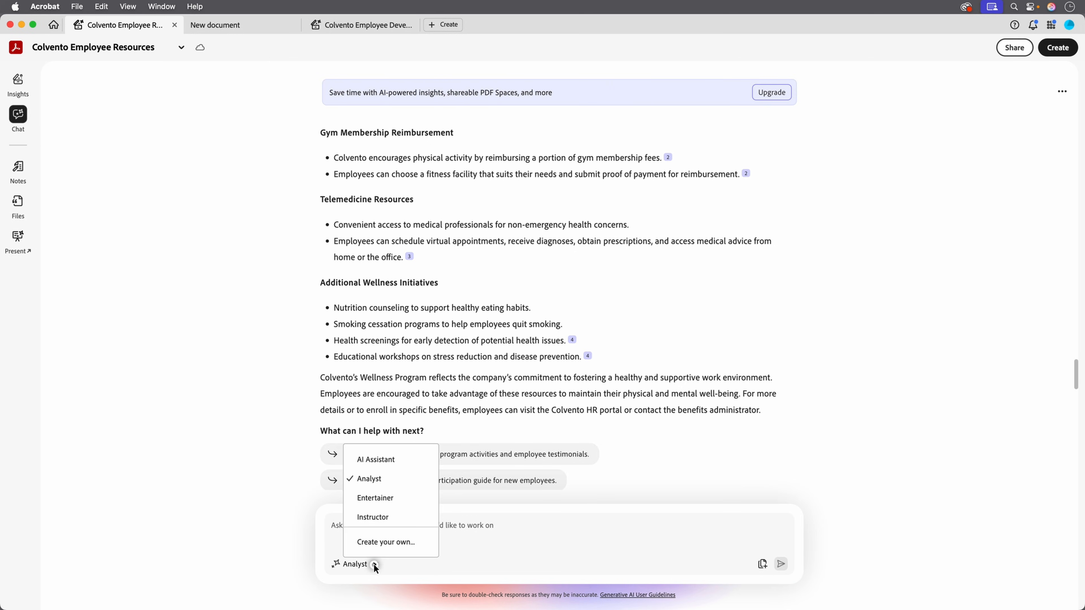
click(393, 543)
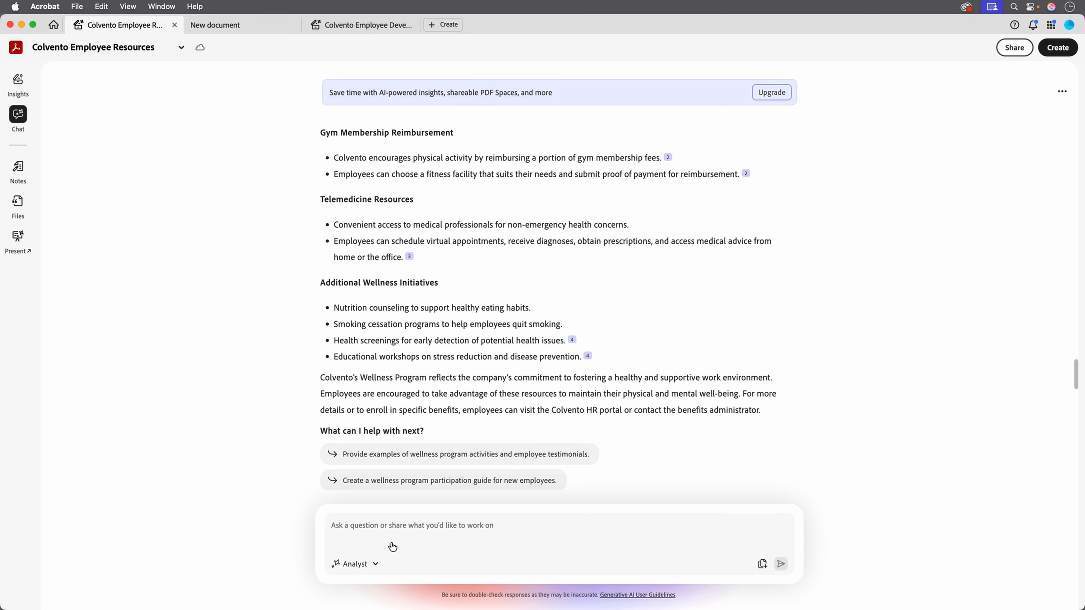
text(Colvento Coach)
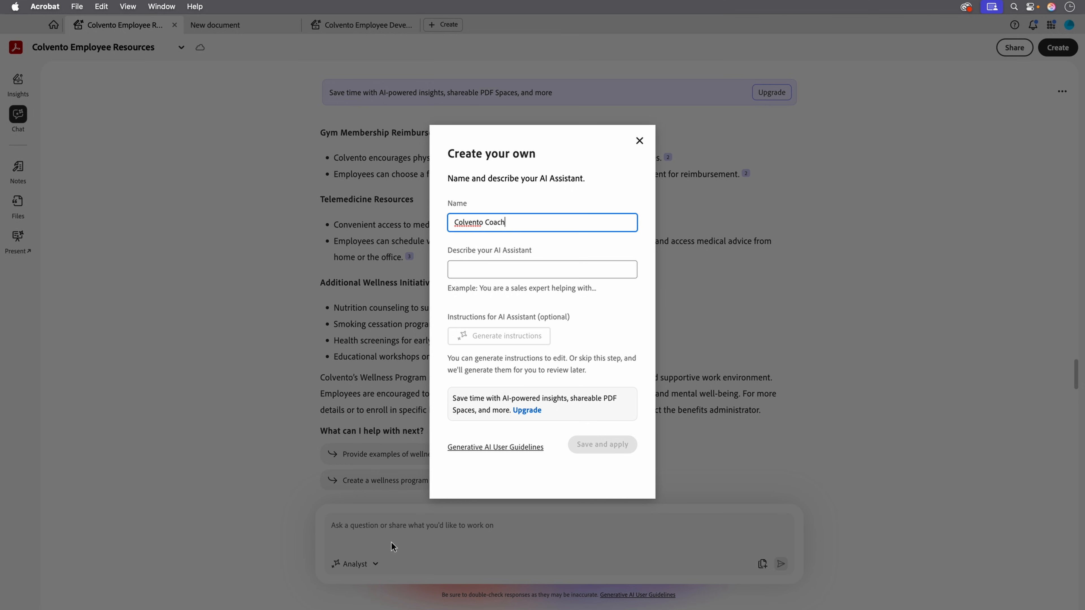
Step: Describe the assistant as "An instructor-style assistant that explains concepts clearly, creates training materials, and guides employees through onboarding, leadership skills, and communication best practices."
click(557, 269)
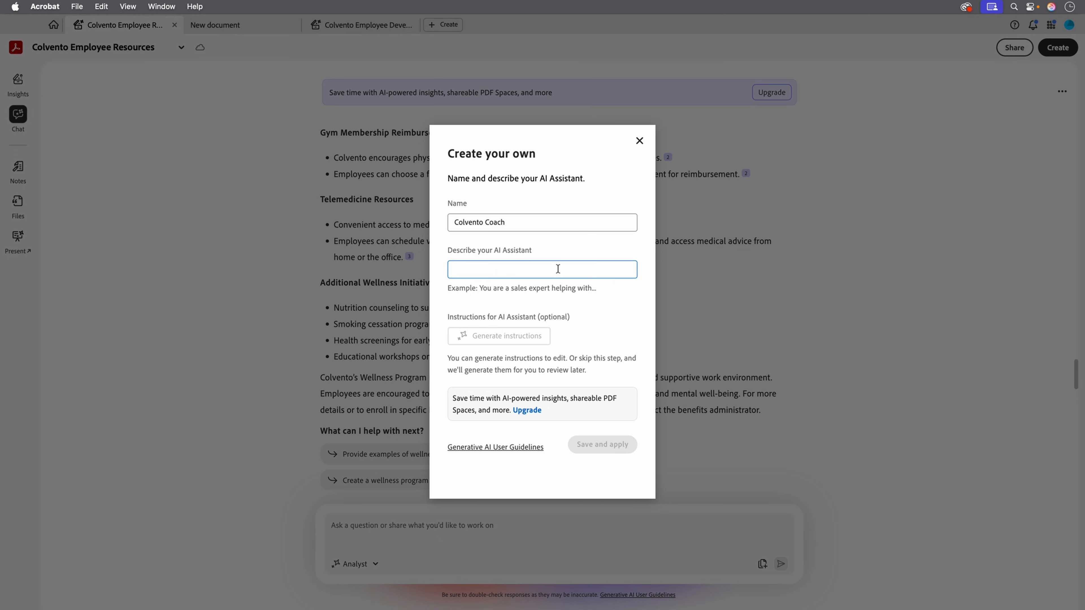
text(An)
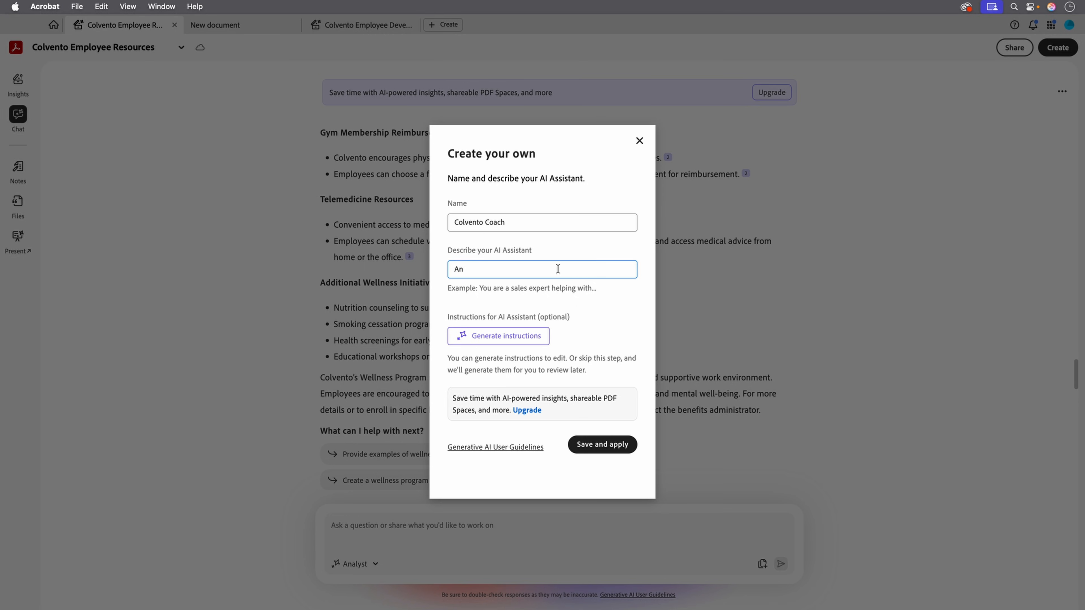
text( instructor-style assistant that explains concepts clearly)
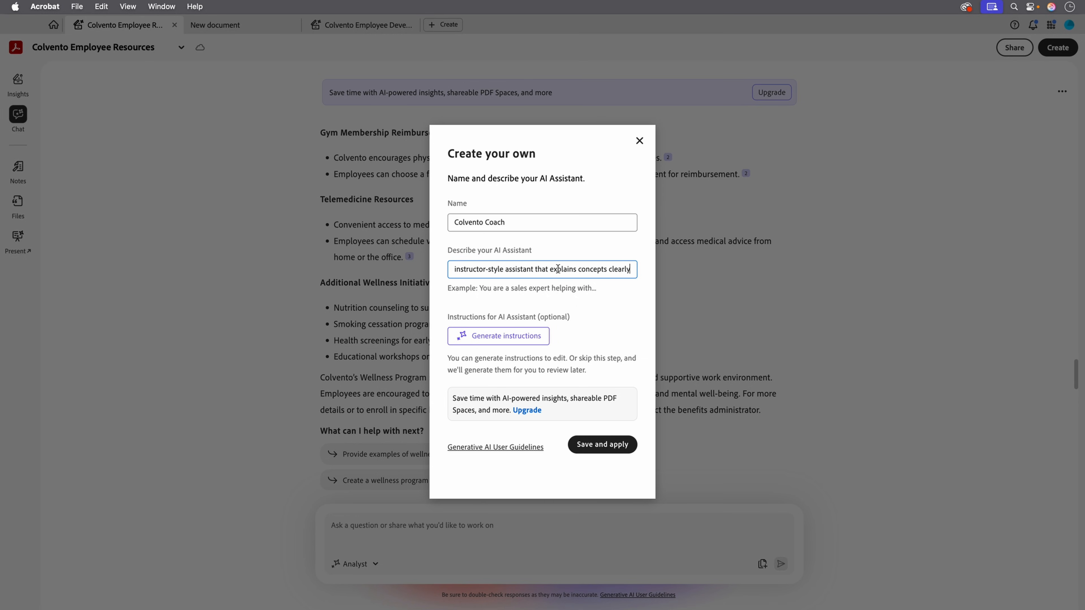
text(, creates training manuals)
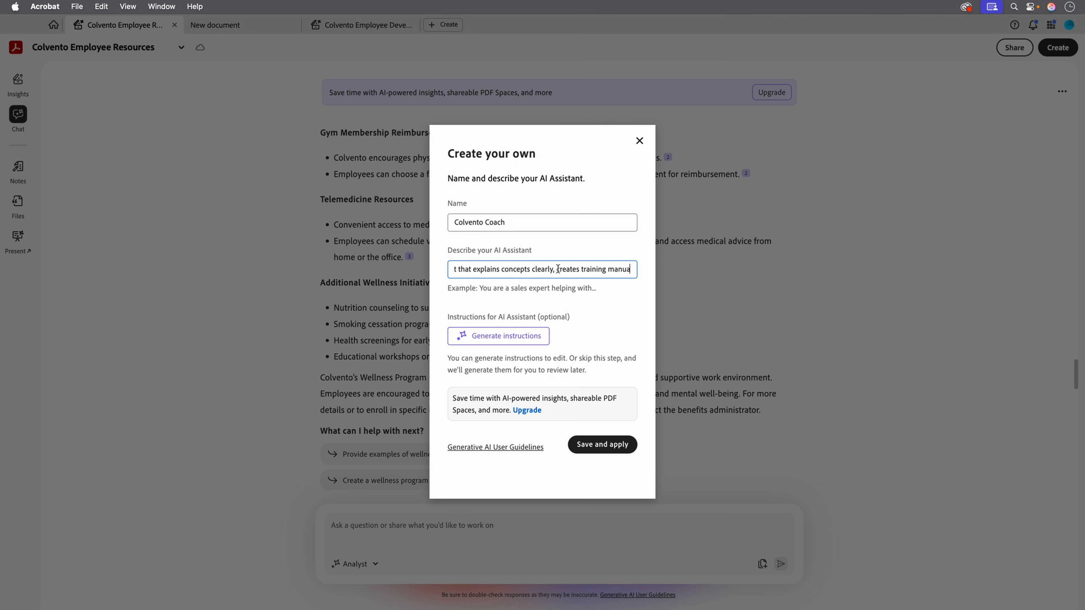
key(BackSpace)
key(BackSpace)
key(BackSpace)
key(BackSpace)
key(BackSpace)
text(terials and guides employee)
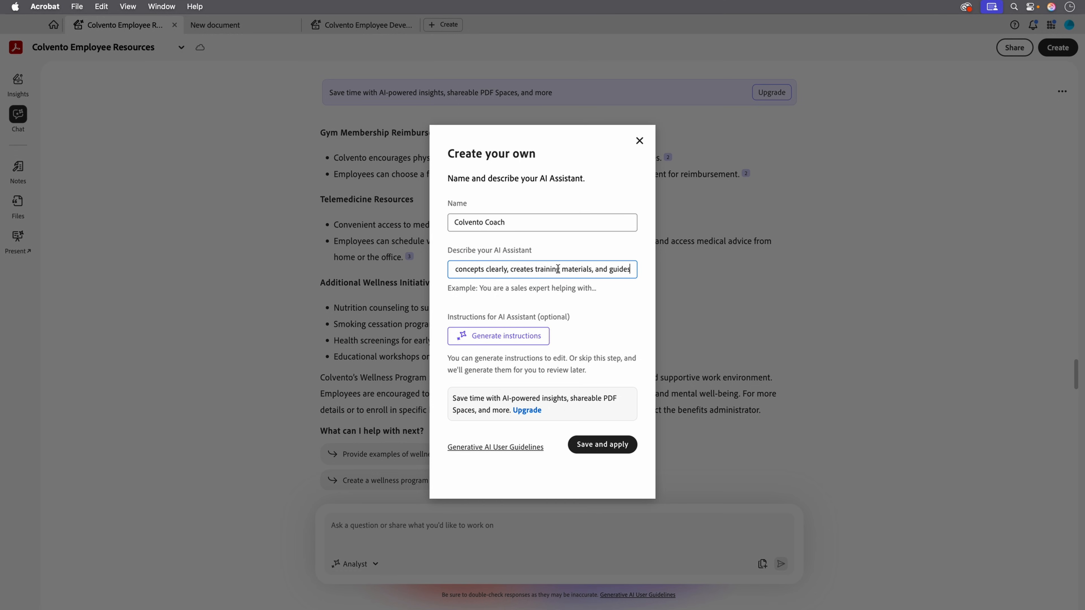
text(s through onboarding)
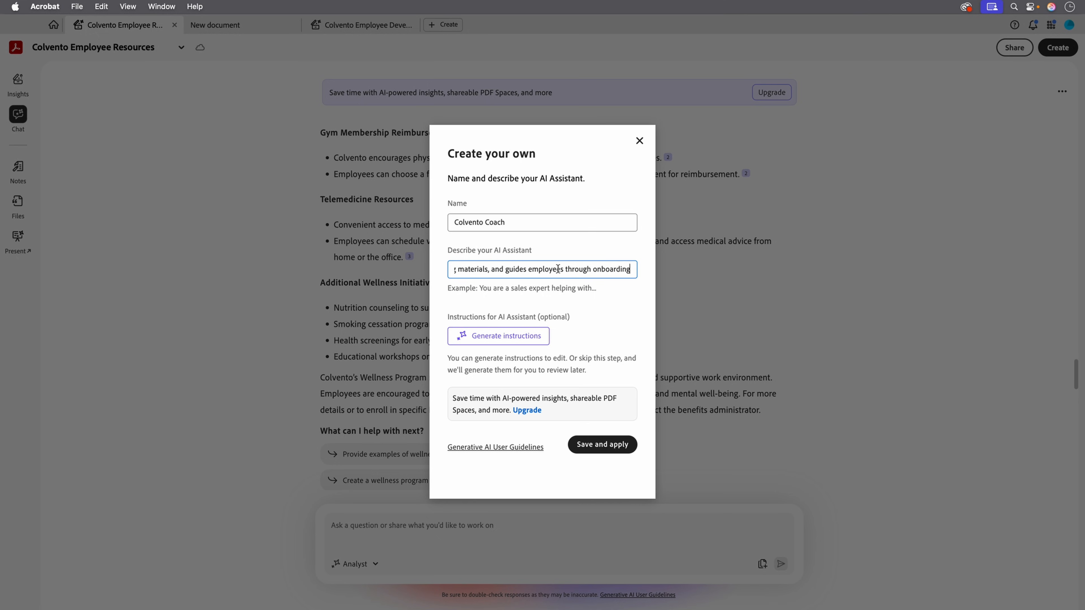
text(, leadership skills, and communica)
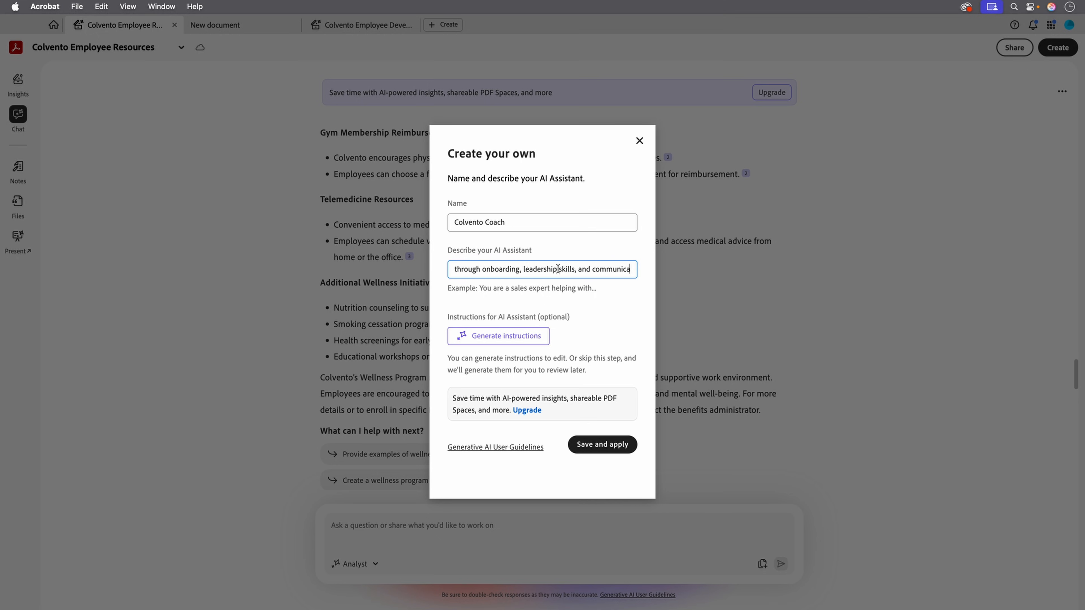
text(tion best practices.)
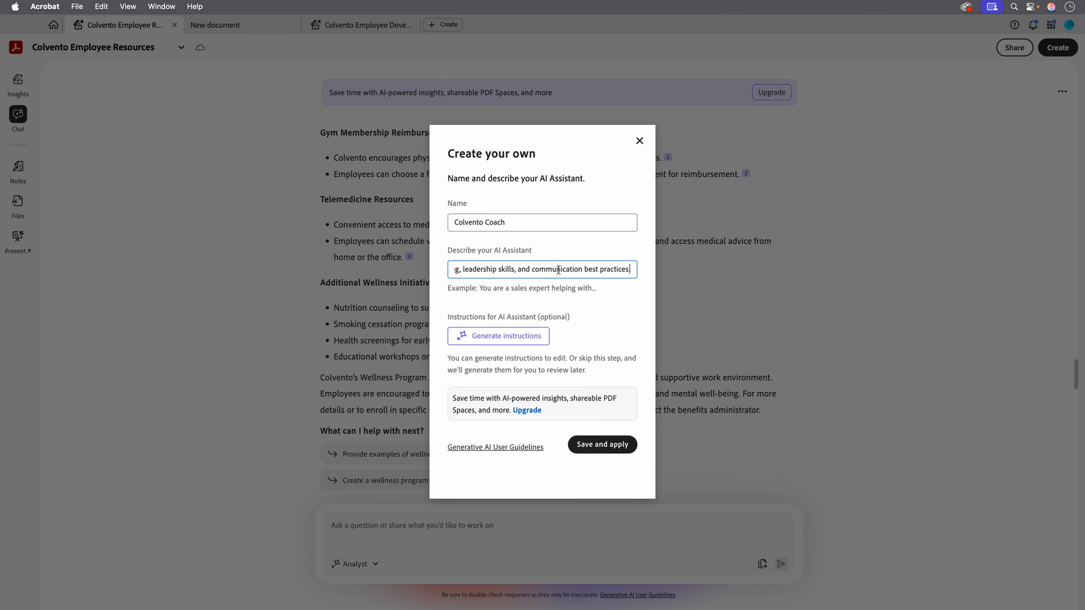
Step: Generate the instructions for Colvento Coach, review them, and save and apply the custom assistant
click(541, 338)
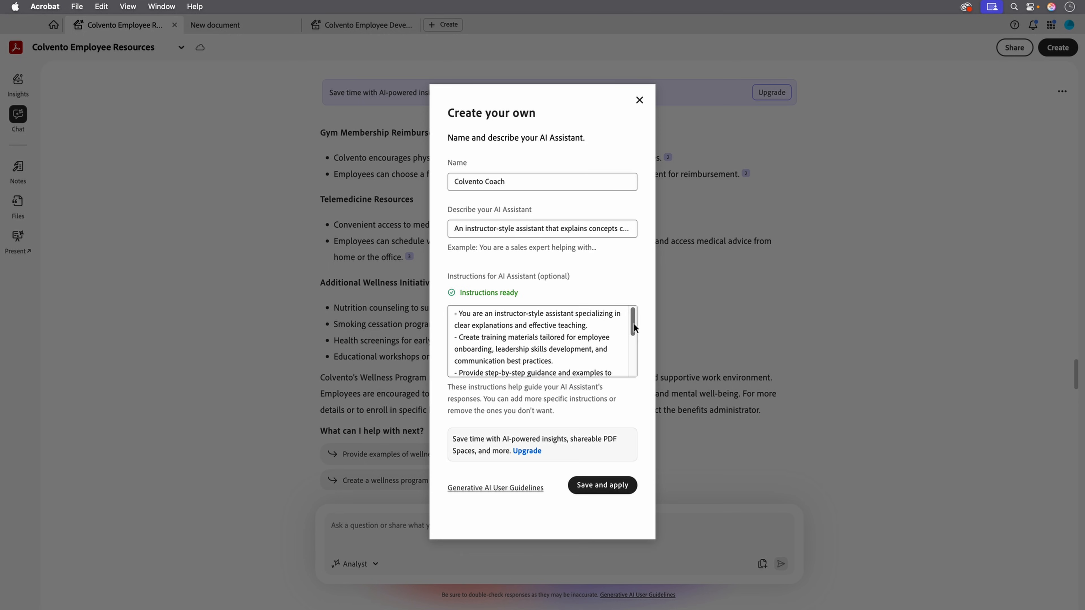
drag(634, 319, 642, 367)
click(615, 488)
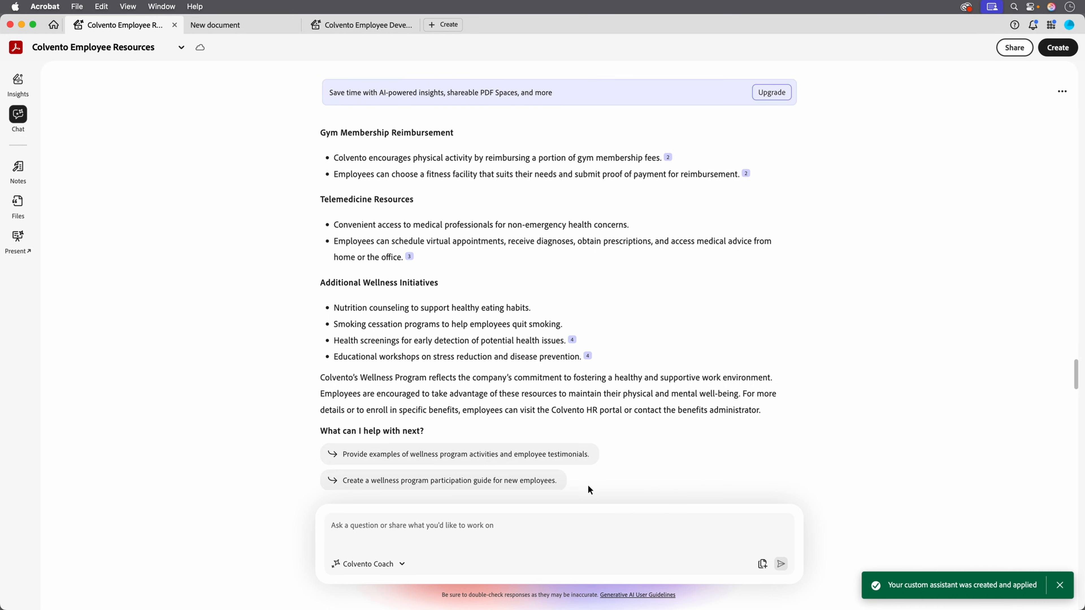
Step: Ask for a complete onboarding lesson plan for new employees using all Colvento documents in this space, with objectives, key talking points, a short activity and practical takeaway
click(415, 533)
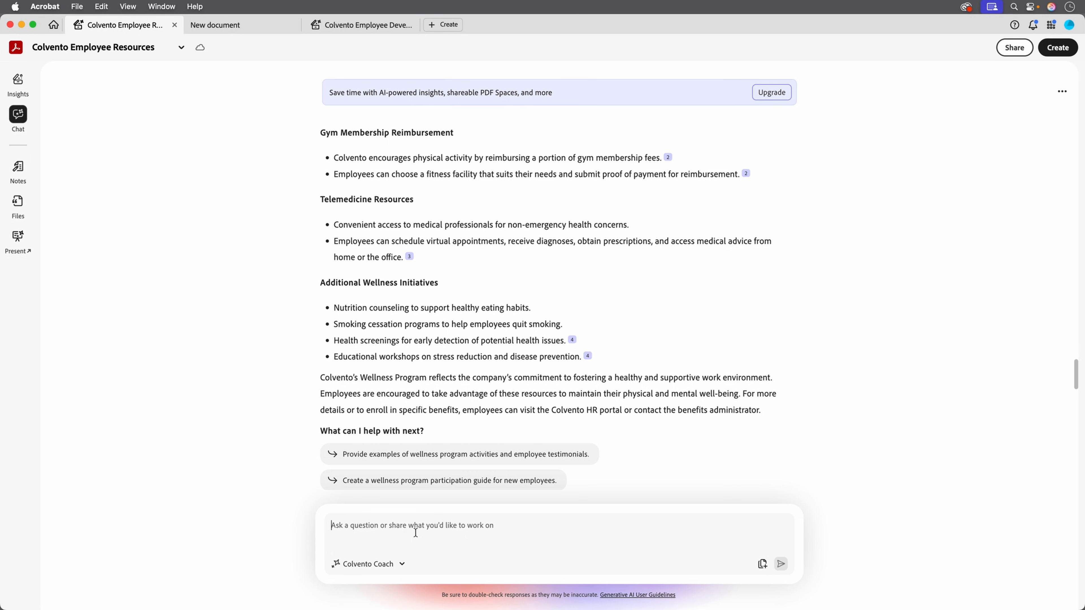
text(Create a complete)
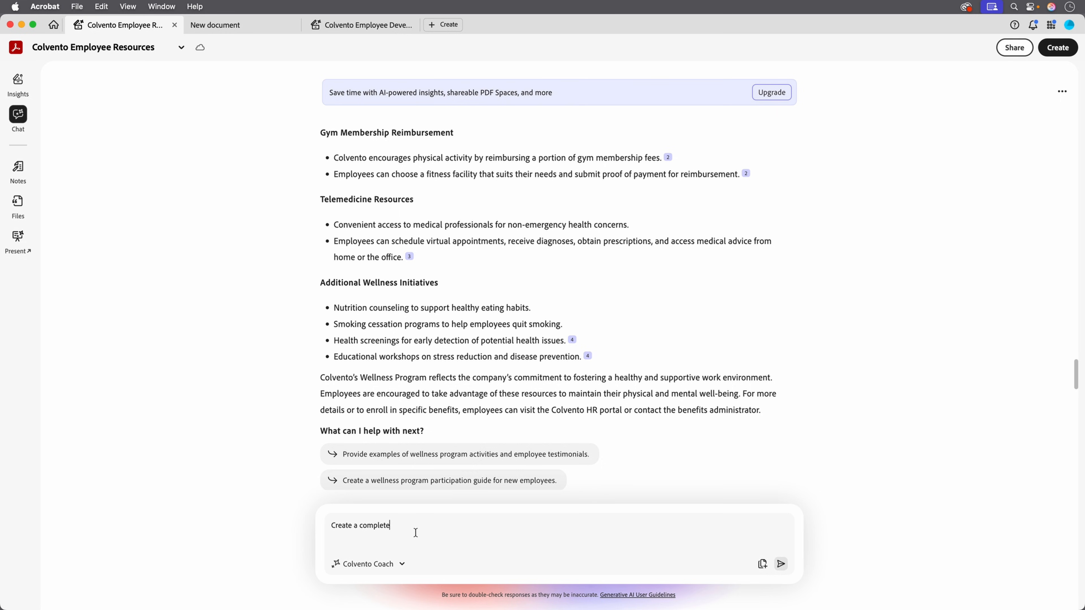
text( onboarding lesson plan for new employees using all the Colvento docuen)
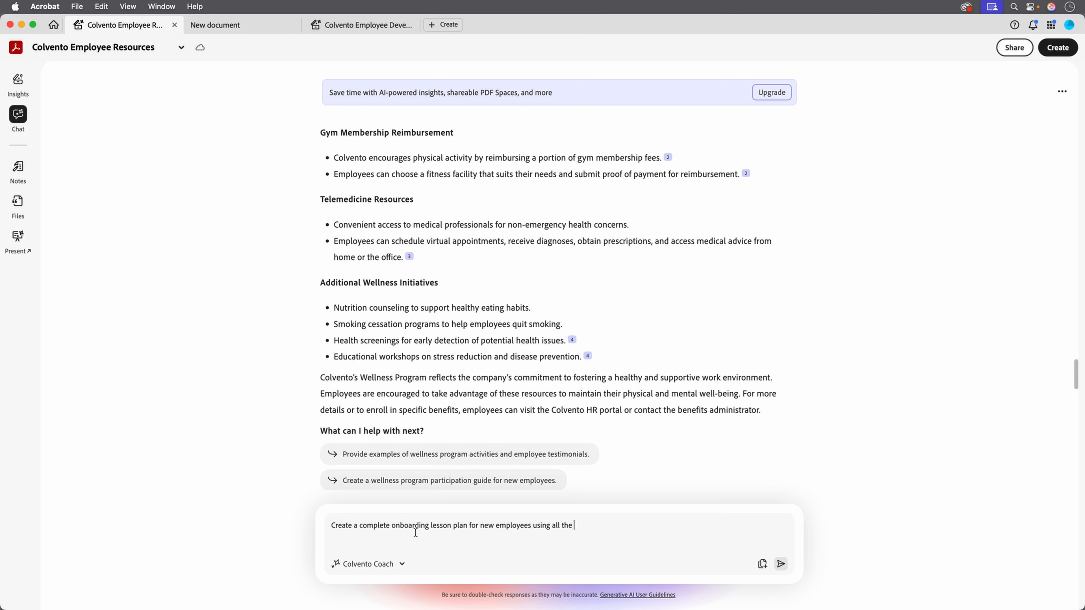
key(BackSpace)
key(BackSpace)
text(ments in this space. Include obje)
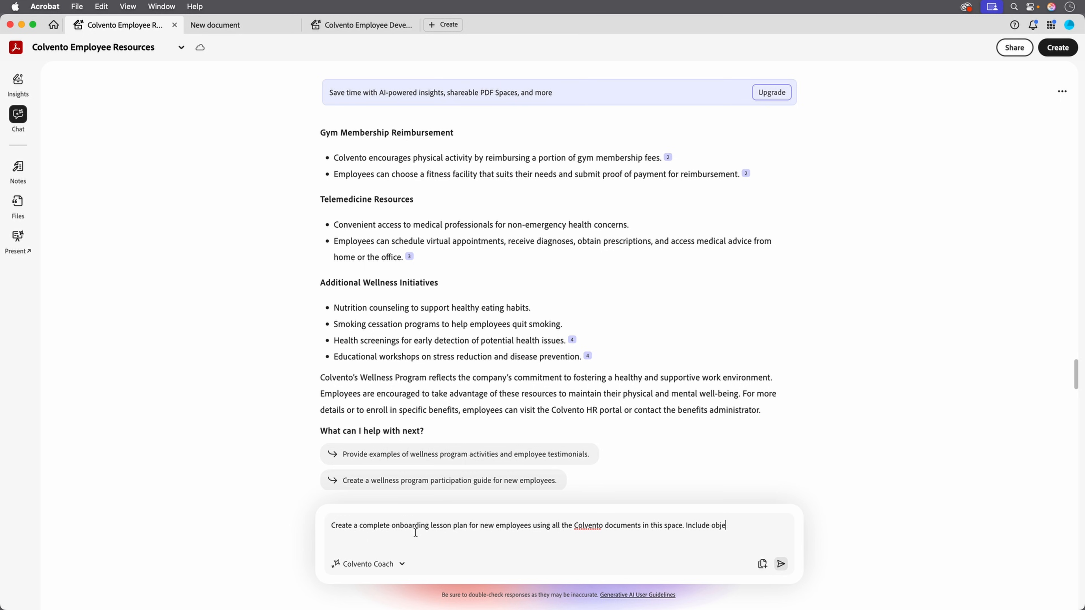
text(ctives, key talking points, a short activity, and a practical takewa)
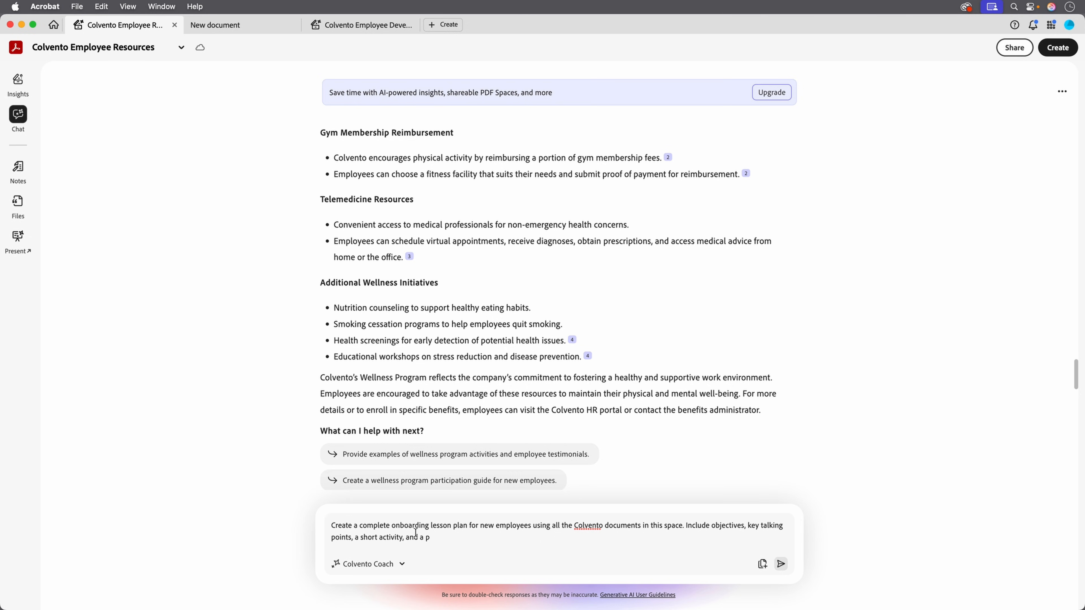
key(BackSpace)
key(BackSpace)
text(away)
key(Return)
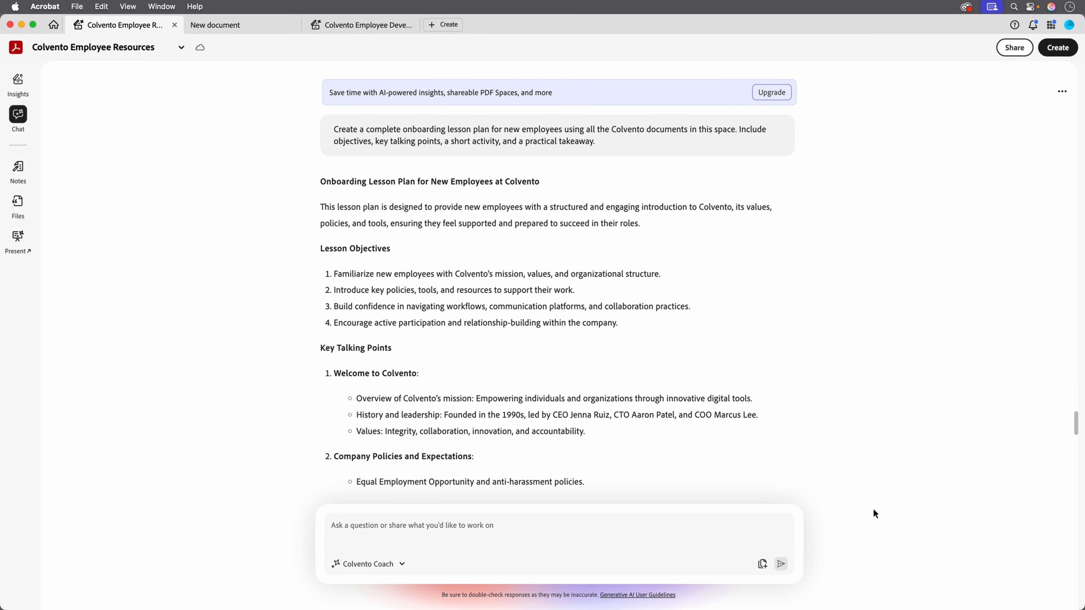
drag(1076, 418, 1082, 476)
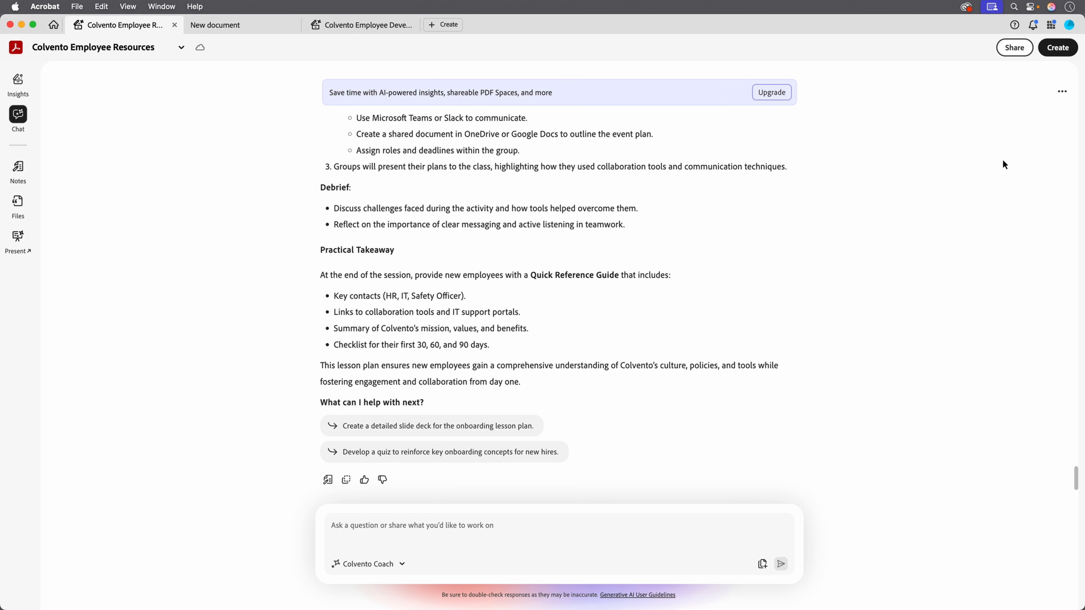
Step: Share the Colvento Employee Resources space by inviting two people by e-mail, keeping the default invitation message
click(1014, 51)
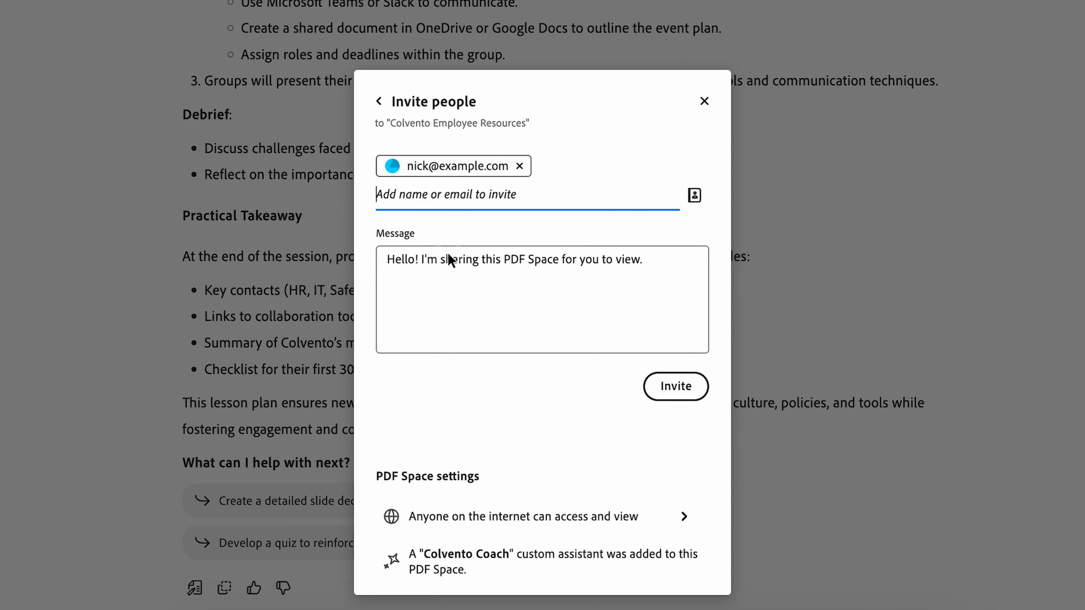
text(kev)
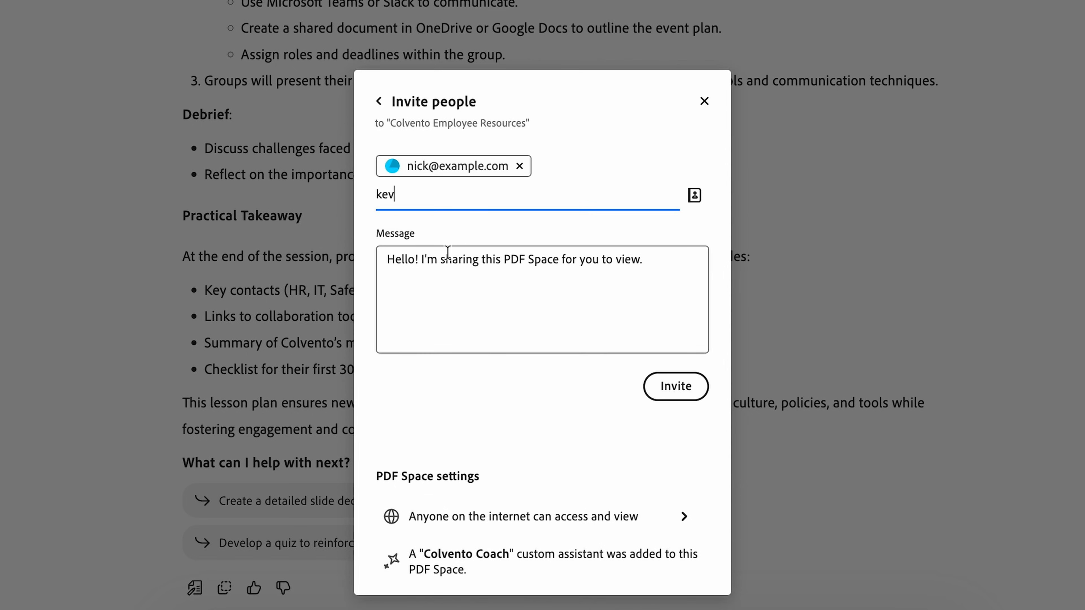
text(in@example.com)
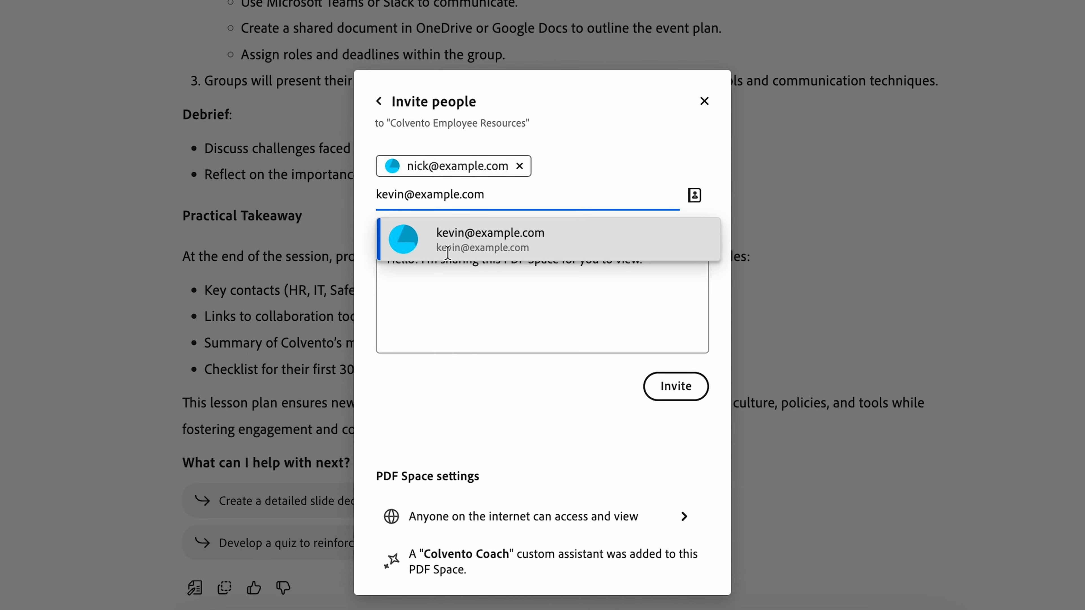
click(479, 246)
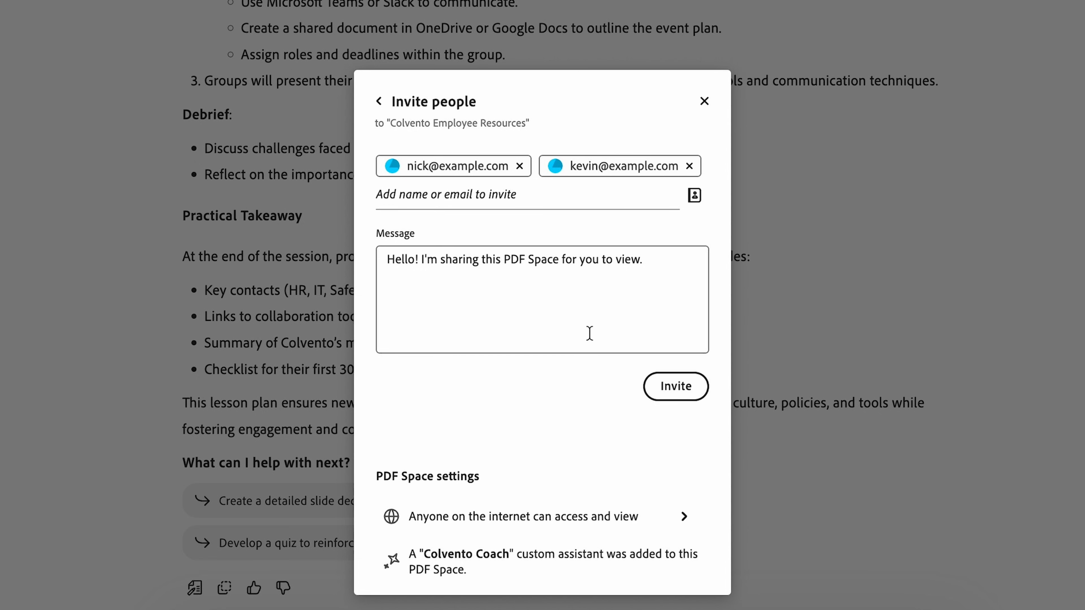
click(677, 392)
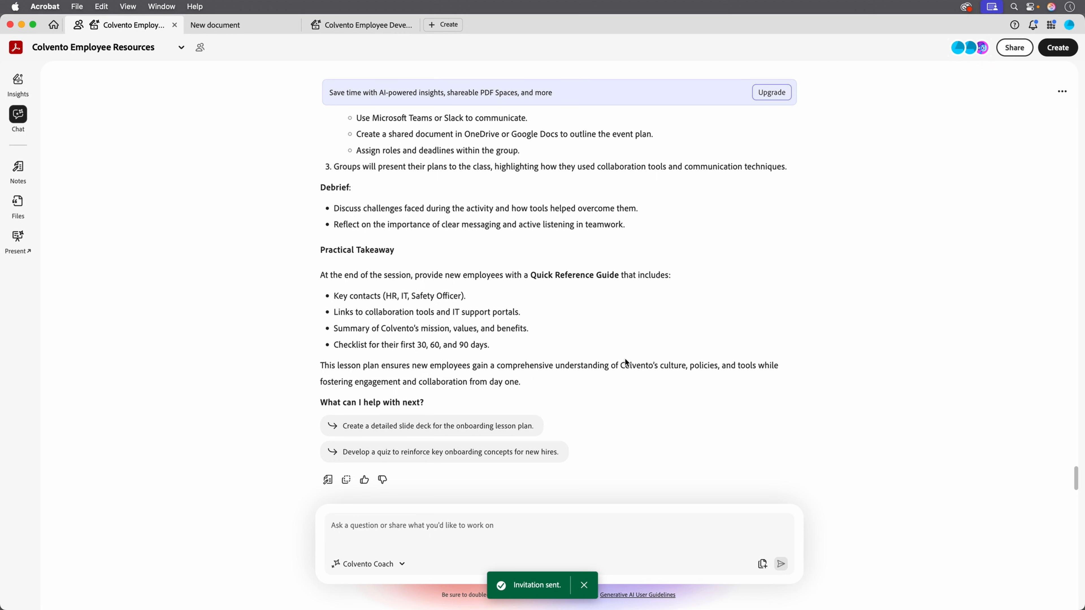
Step: Examine the space's access options, without applying a change, and the list of people it is shared with
click(1022, 48)
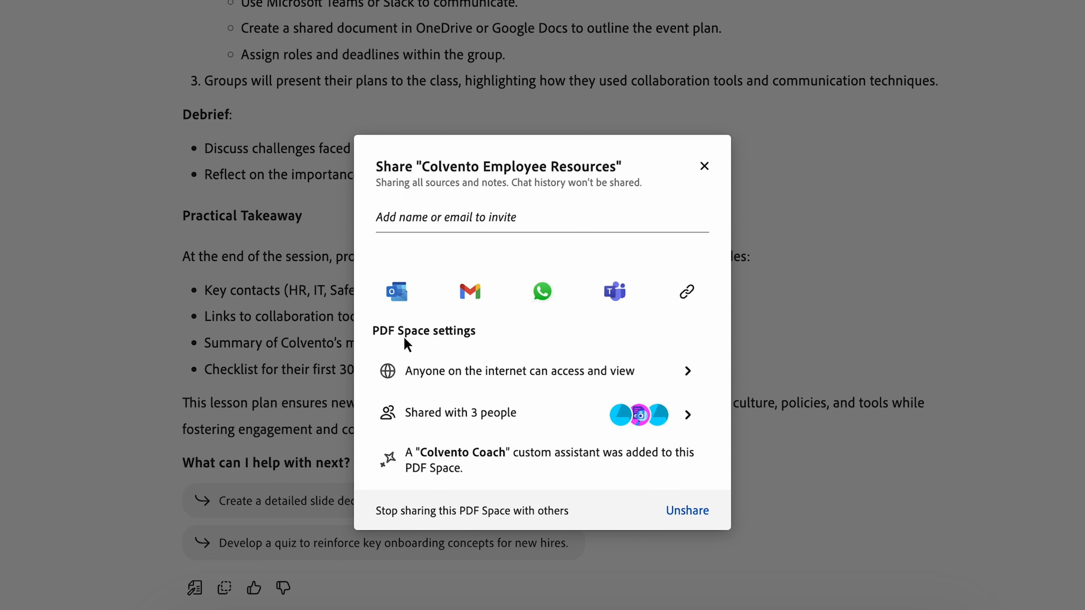
click(450, 371)
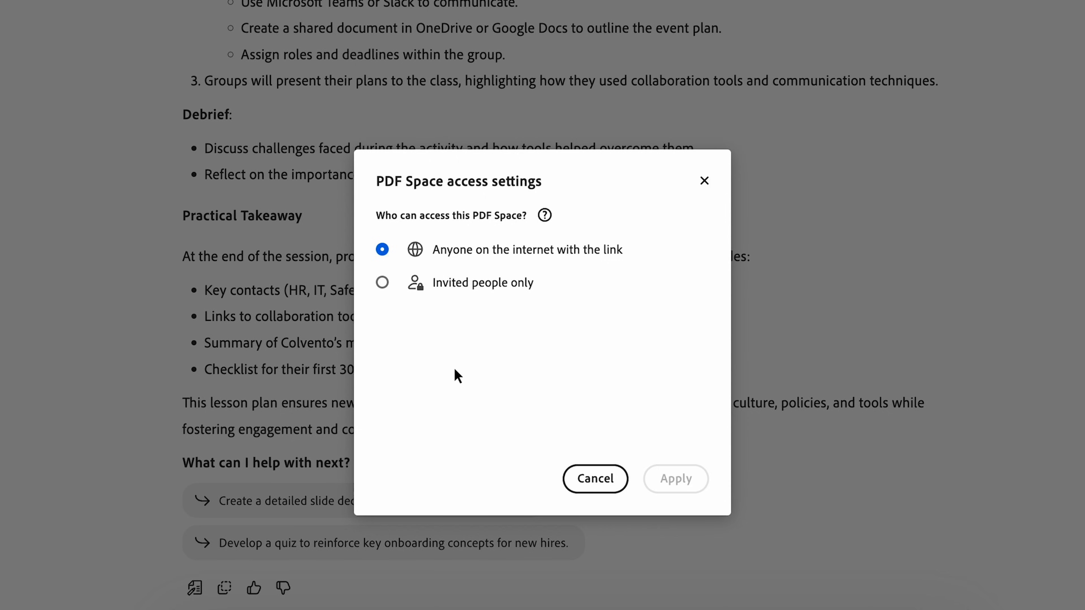
click(394, 284)
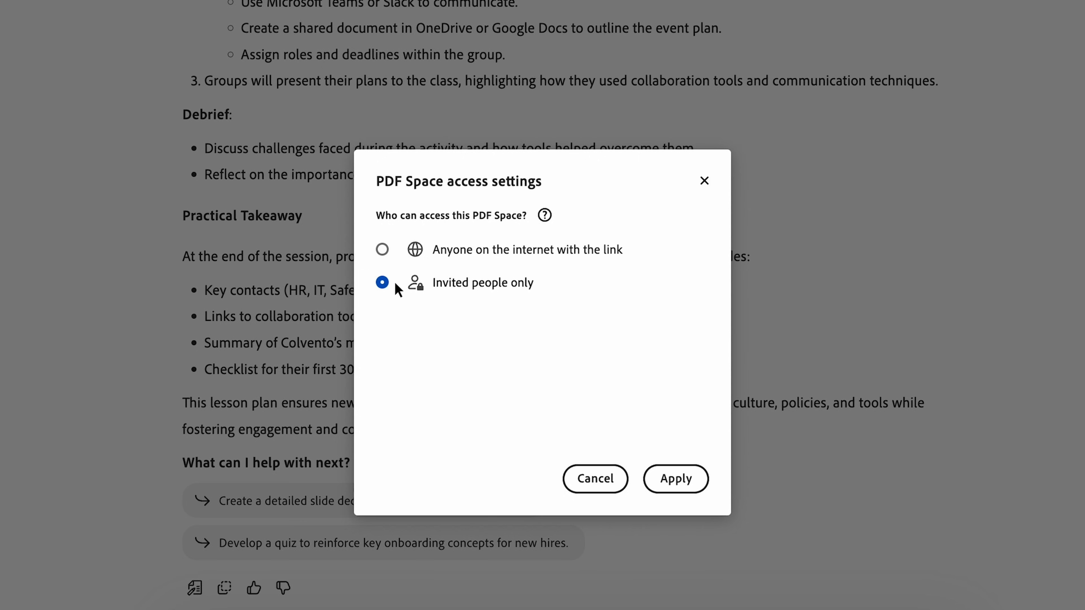
click(383, 251)
click(598, 475)
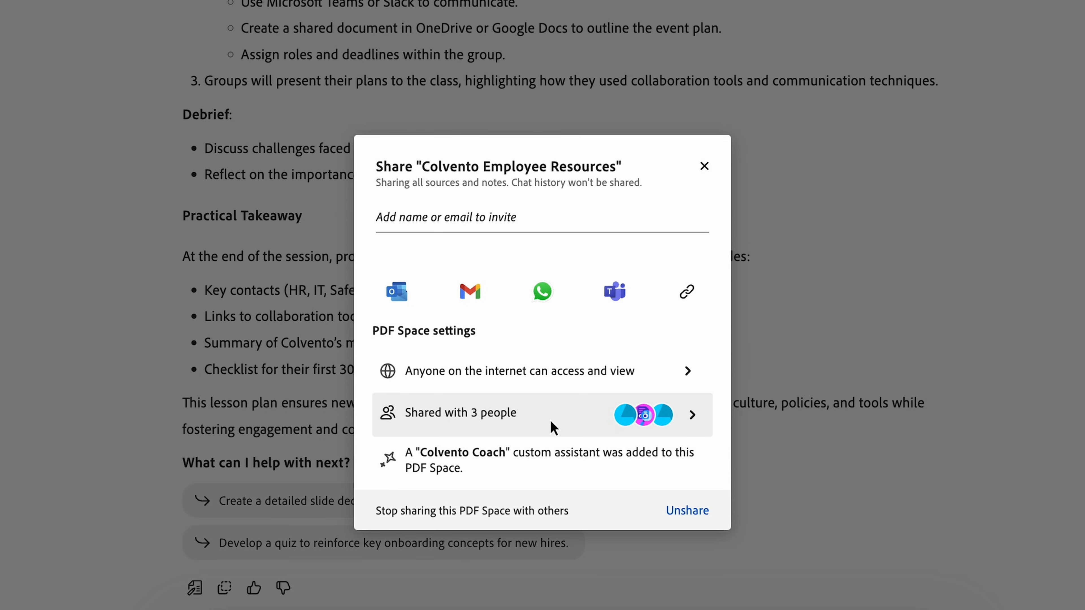
click(551, 422)
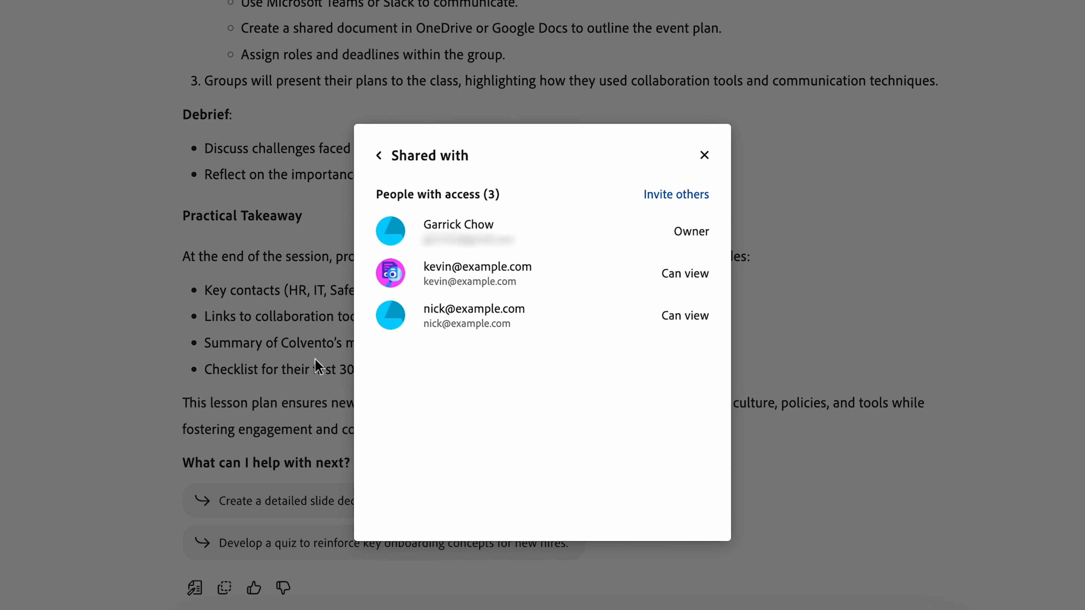
click(378, 155)
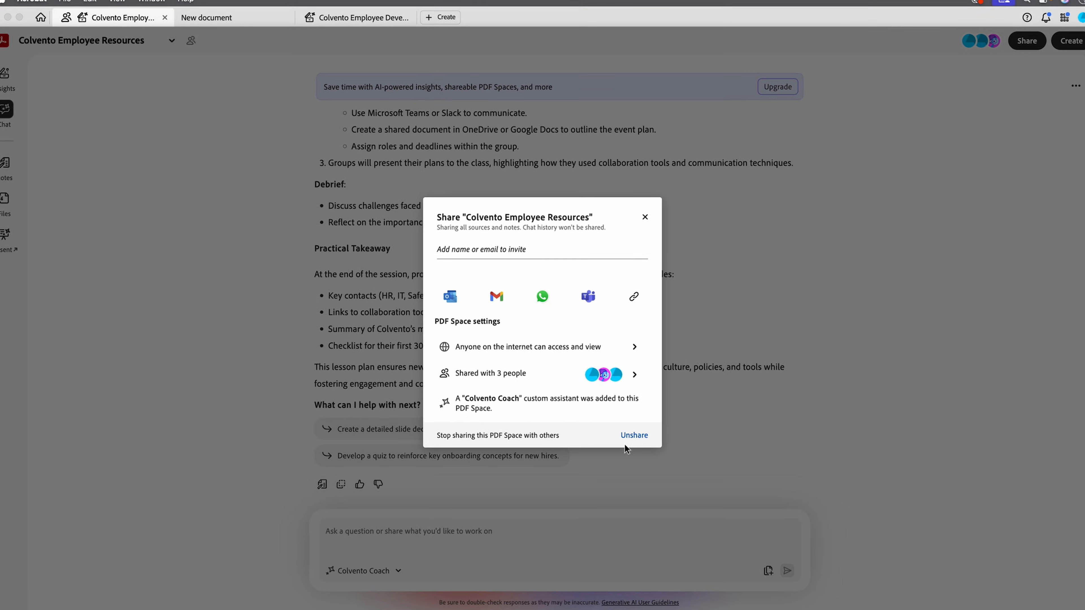
Step: Copy the share link of the Colvento Employee Resources space and open it in Microsoft Edge
click(630, 299)
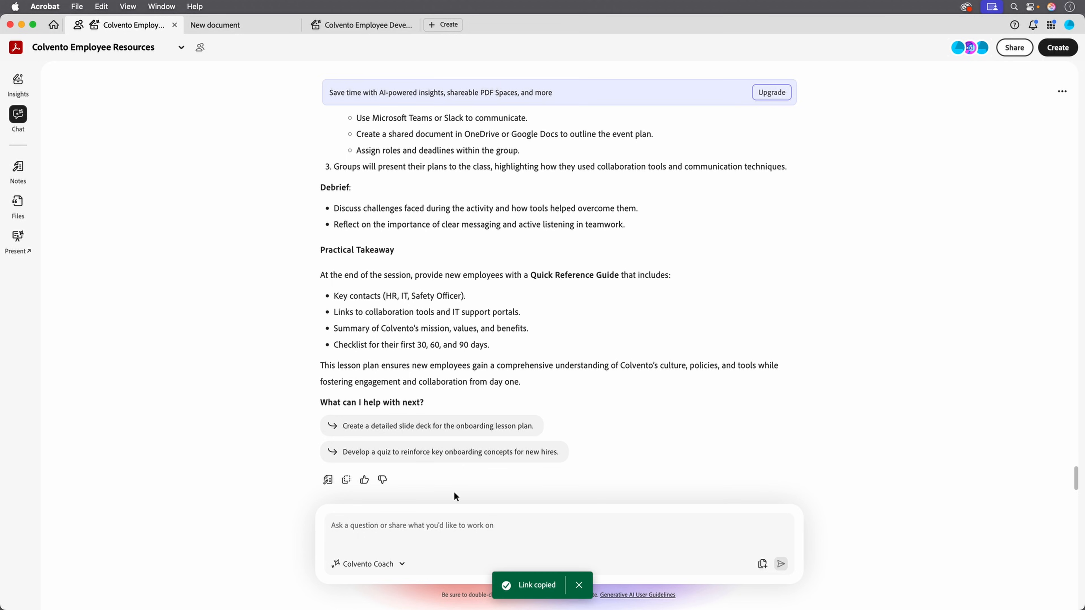
click(440, 591)
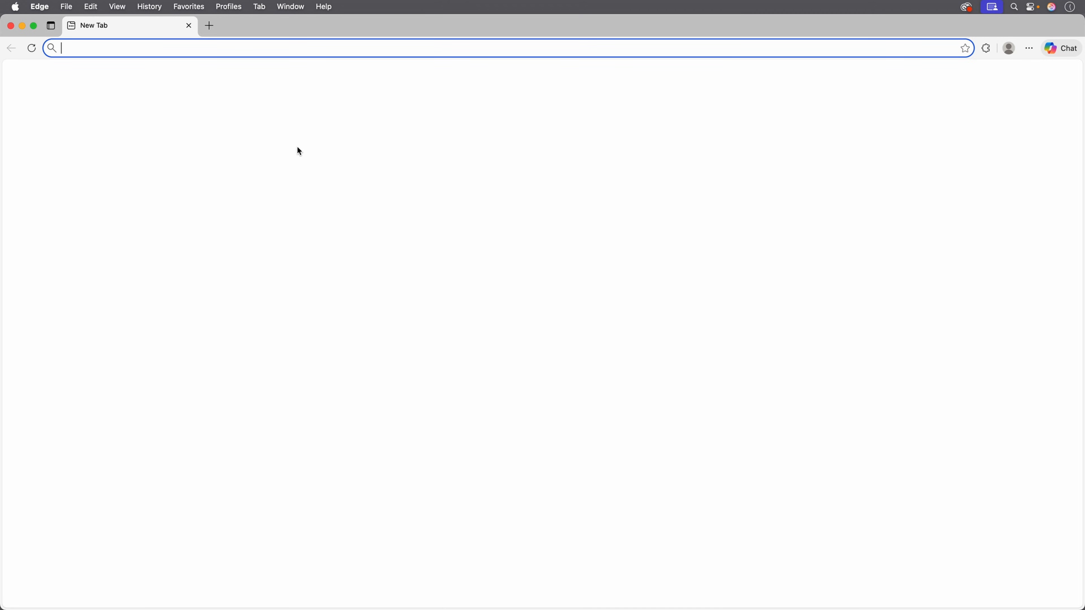
key(super+v)
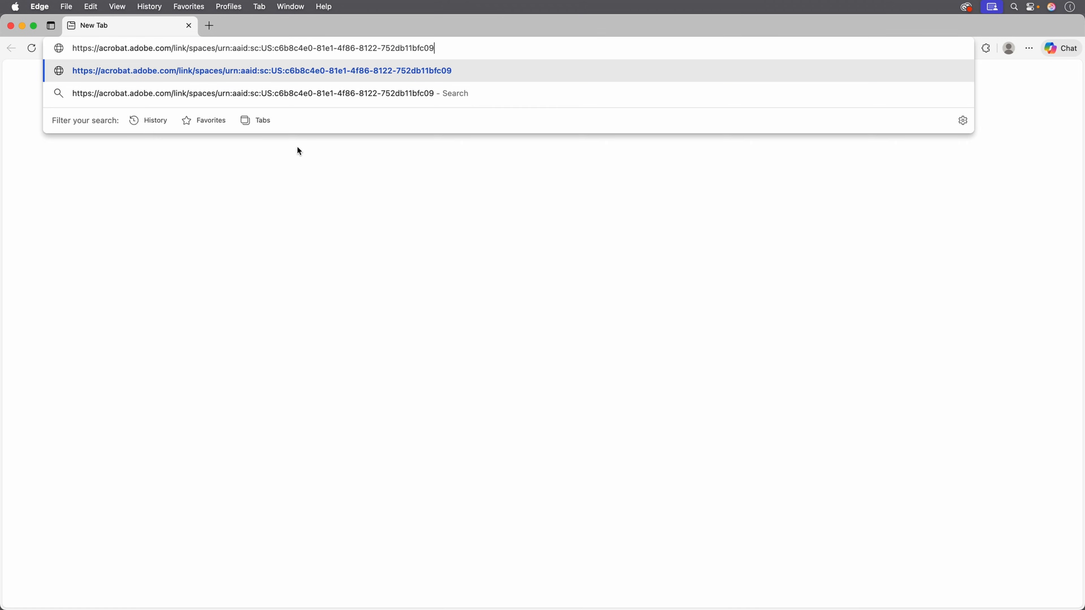
key(Return)
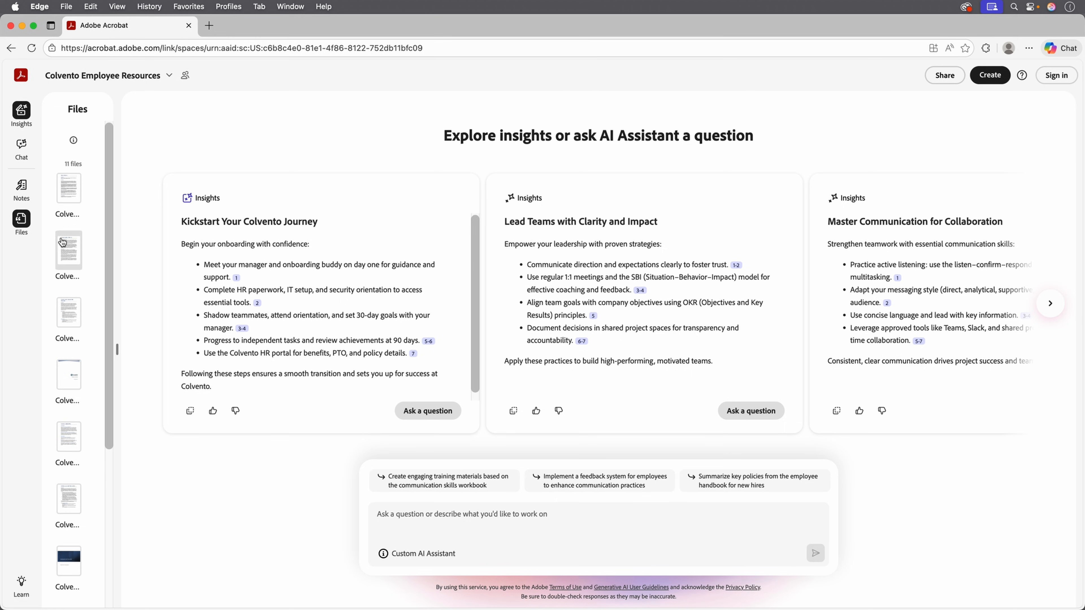
Step: View Colvento_Benefits_Overview.pdf and Colvento_employee_manual.pdf in the shared space, and return to the file list
click(64, 251)
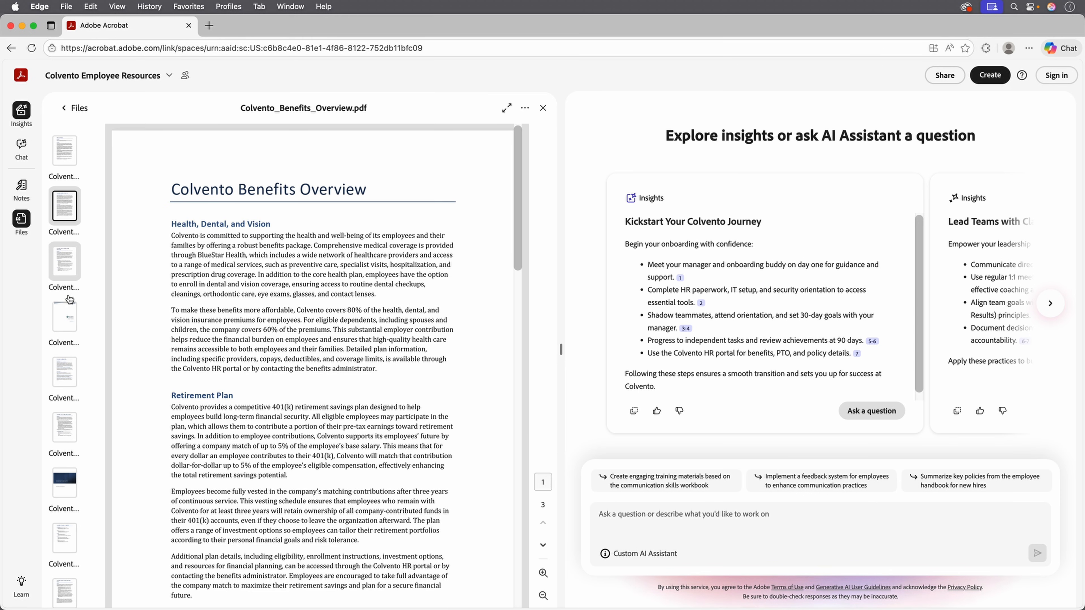
click(68, 320)
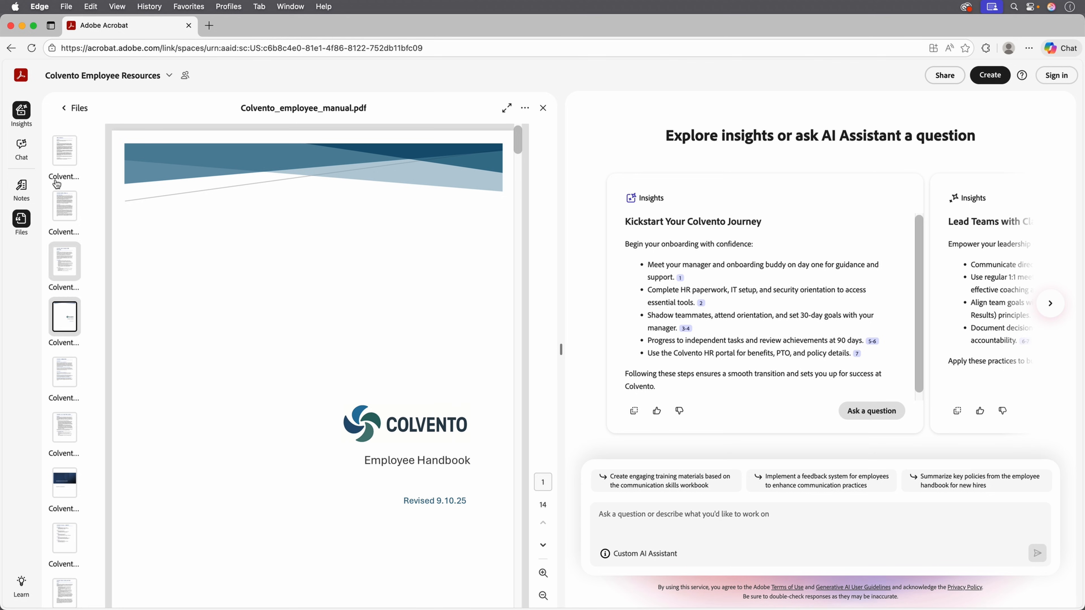
click(74, 108)
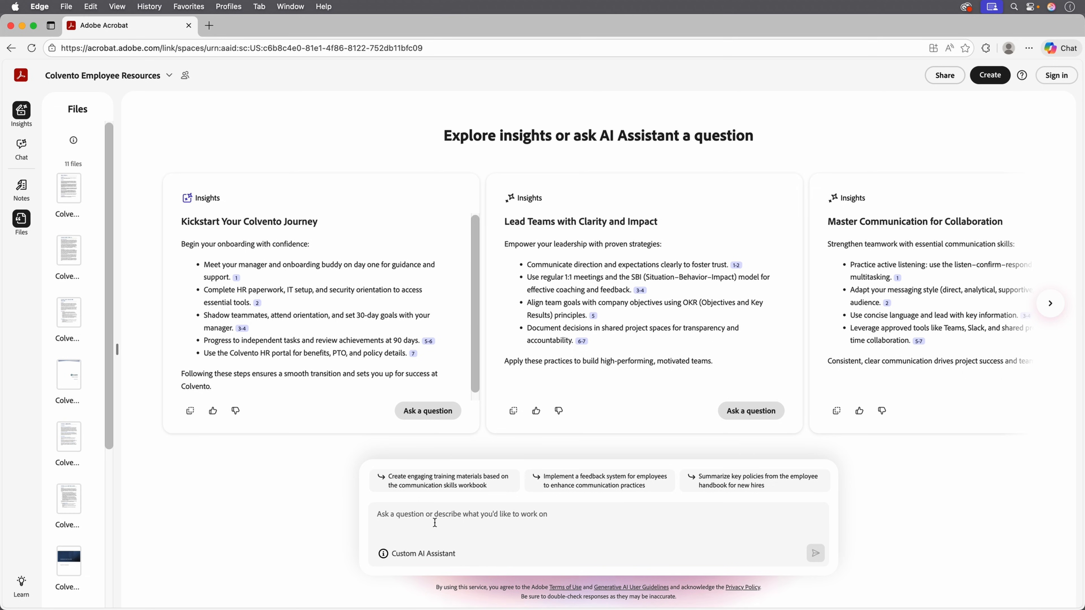
Step: Ask the assistant "What should I expect in my first week on the job?" and check the cited source for the New Hire Orientation session
text(What should I expect in my first week on the job?)
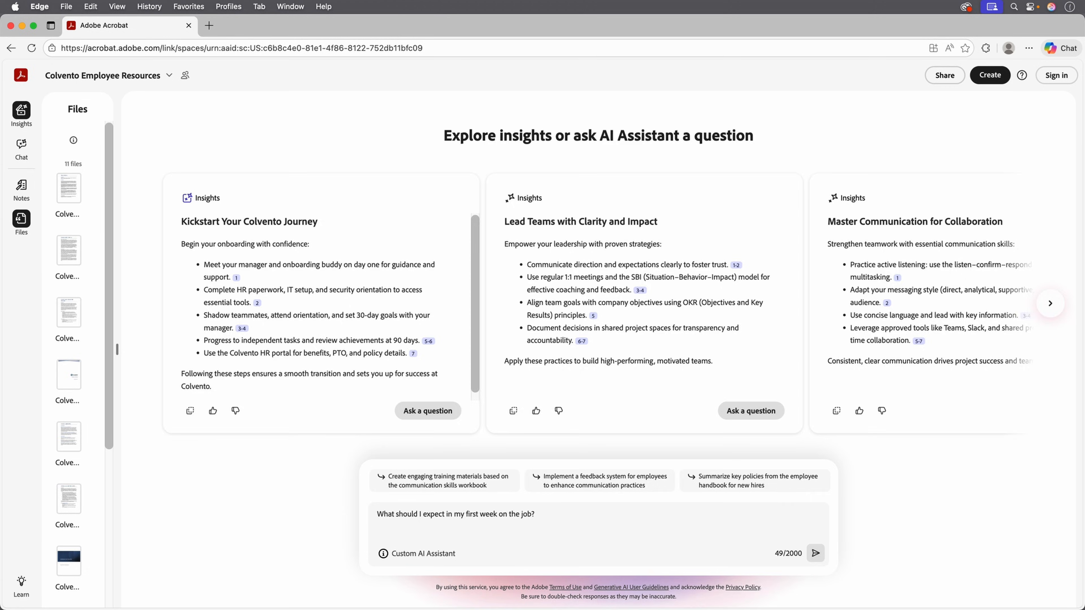
key(Return)
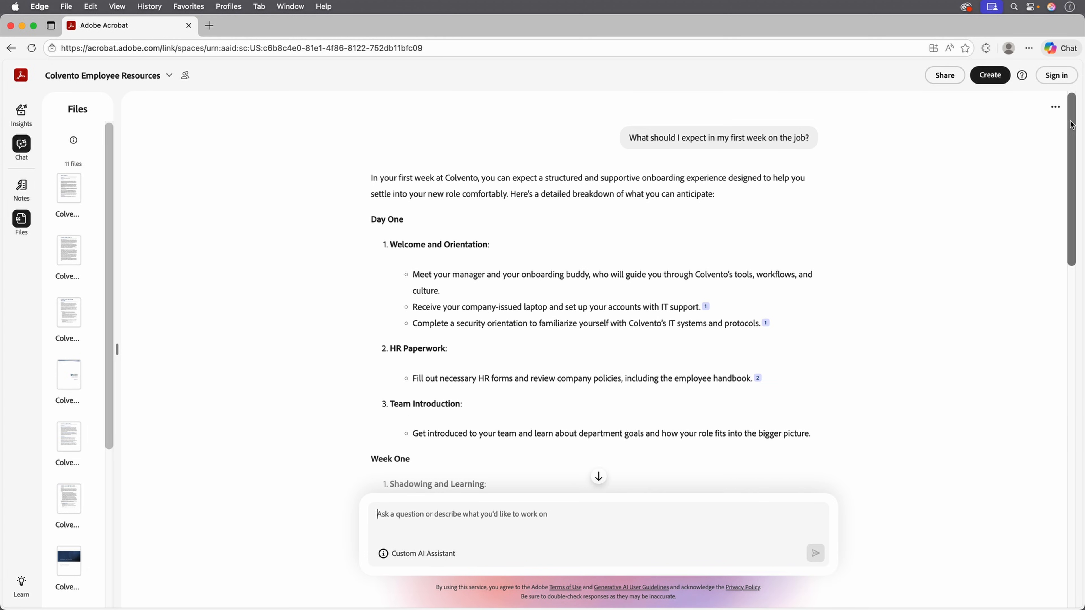
drag(1071, 125, 1083, 433)
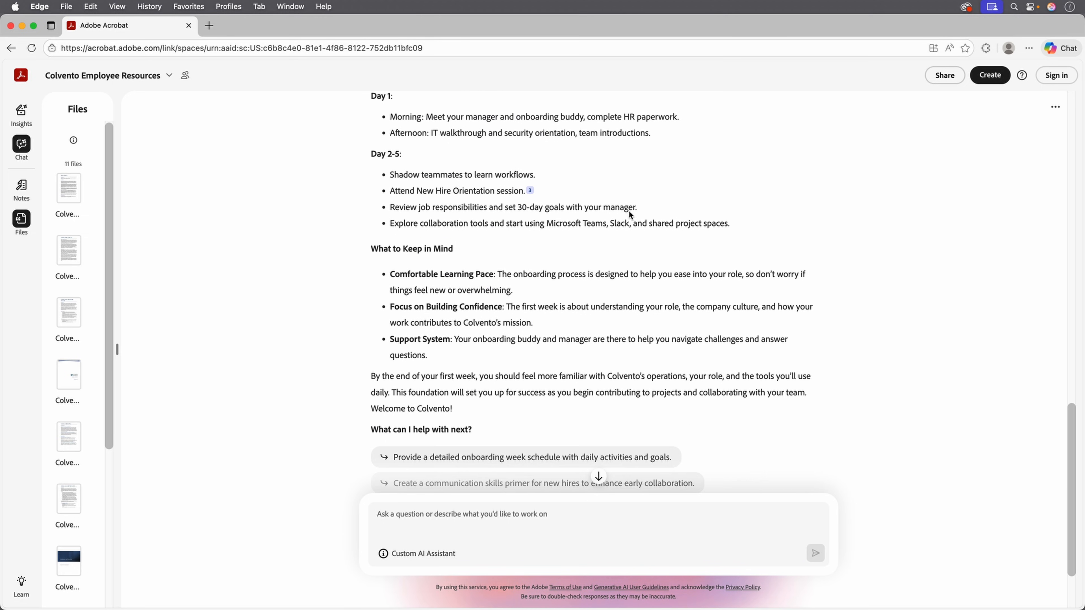
click(530, 191)
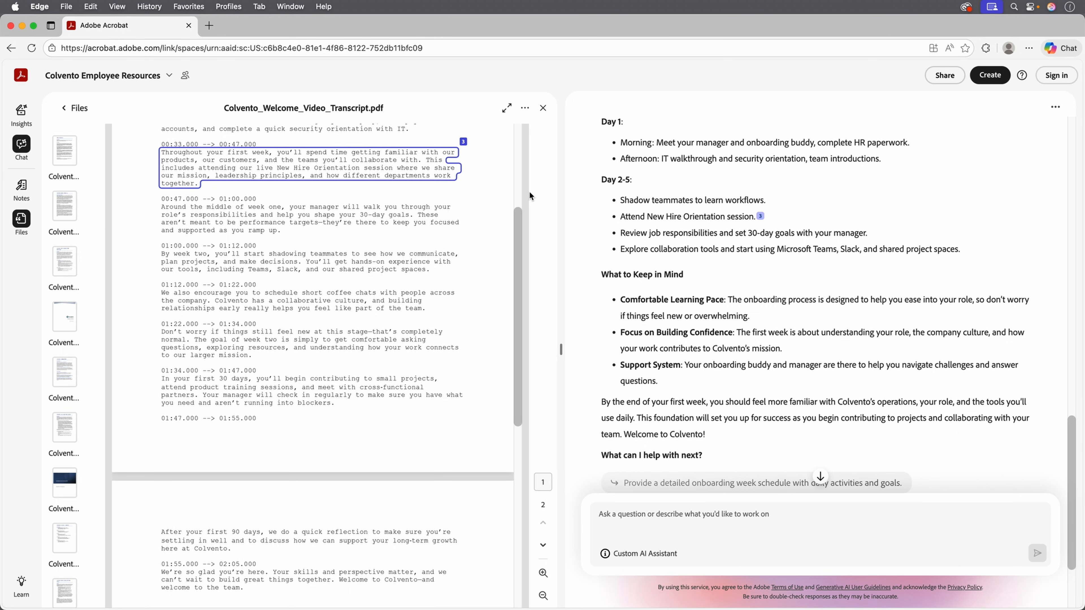
click(79, 108)
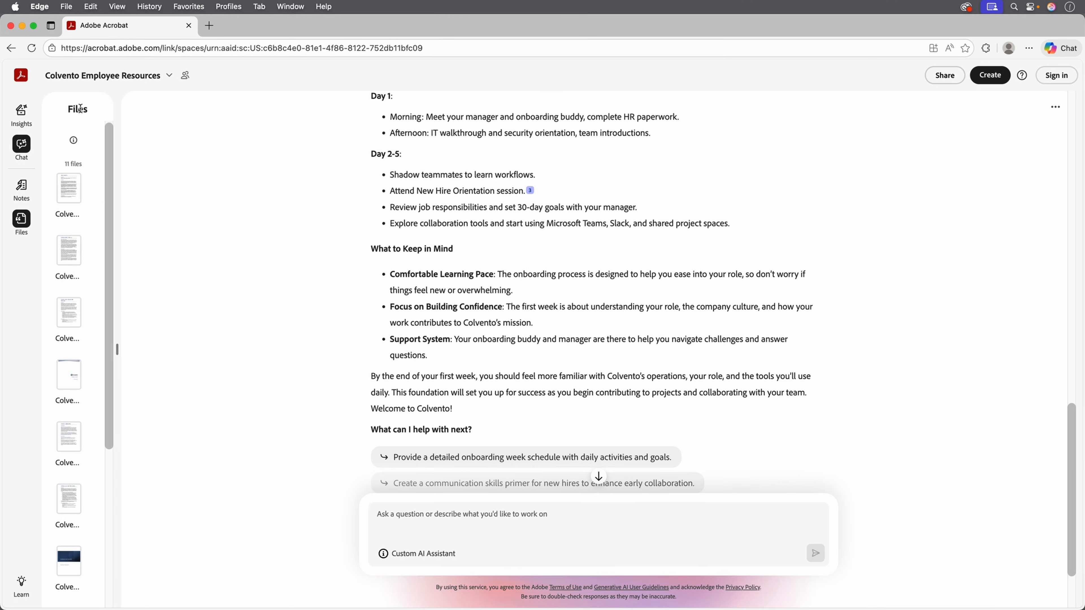